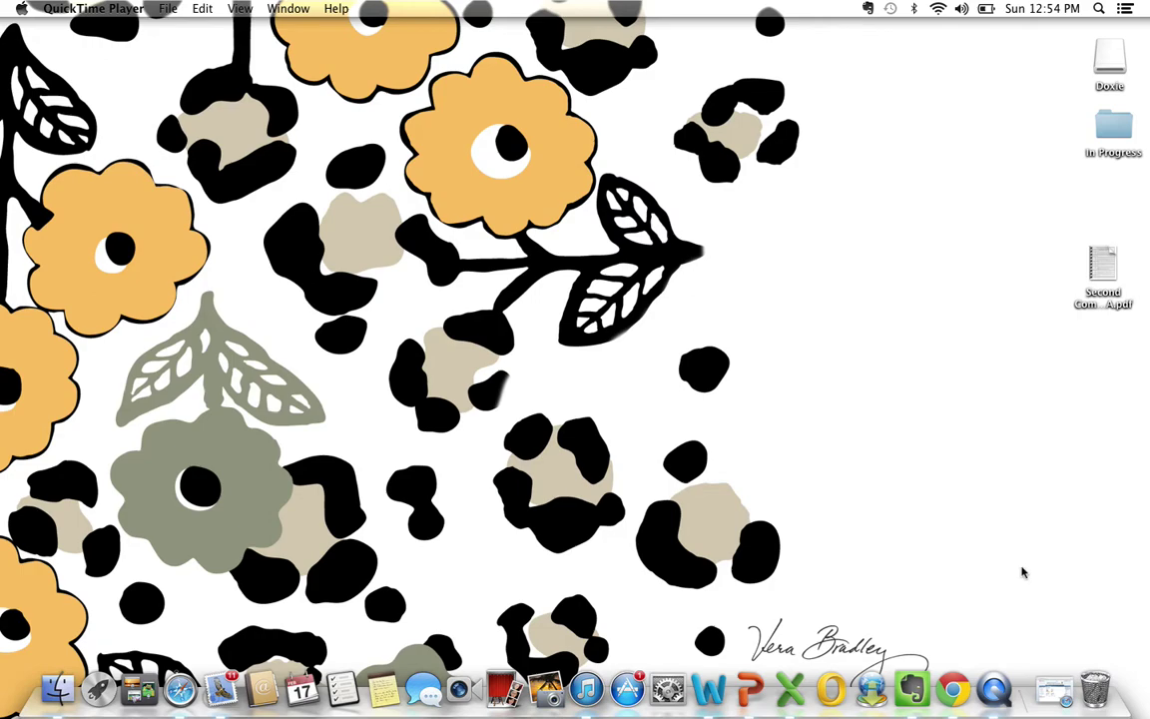
- Restore the minimized LiveBinders shelf window listing Common Core Math and Your First Binder
left_click(1050, 694)
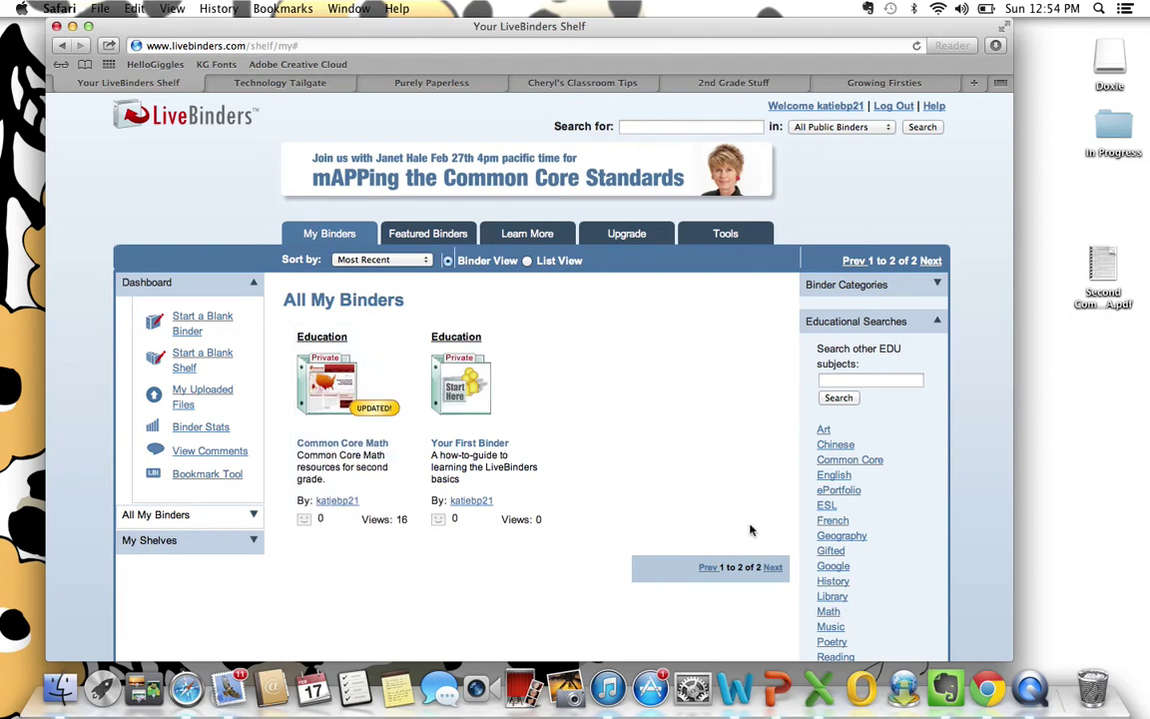
mouse_move(315, 342)
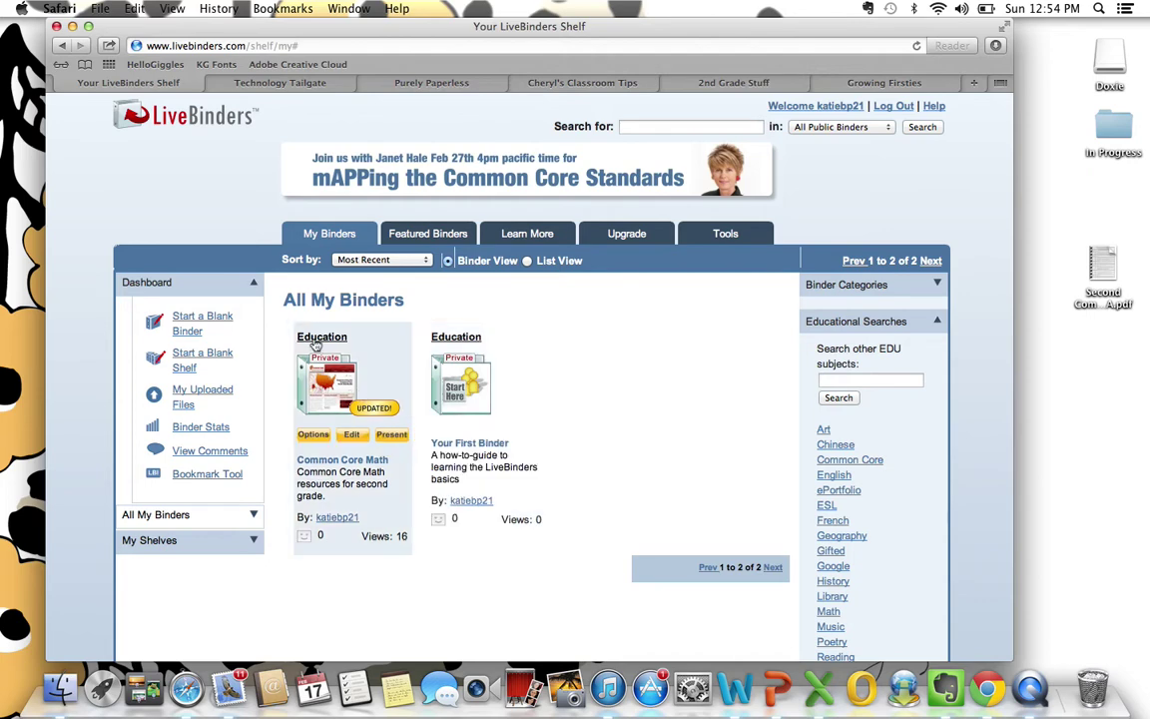
- Present the Common Core Math binder and open its CCSS Progressions PDF in a separate tab
left_click(392, 439)
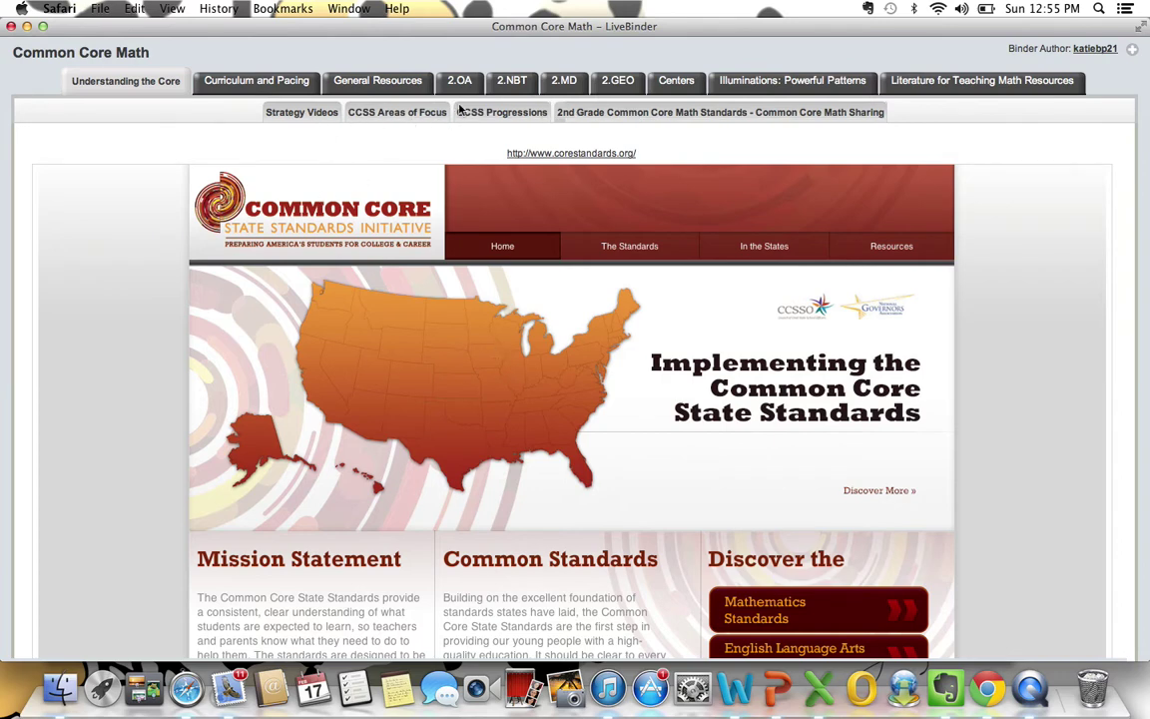
left_click(519, 115)
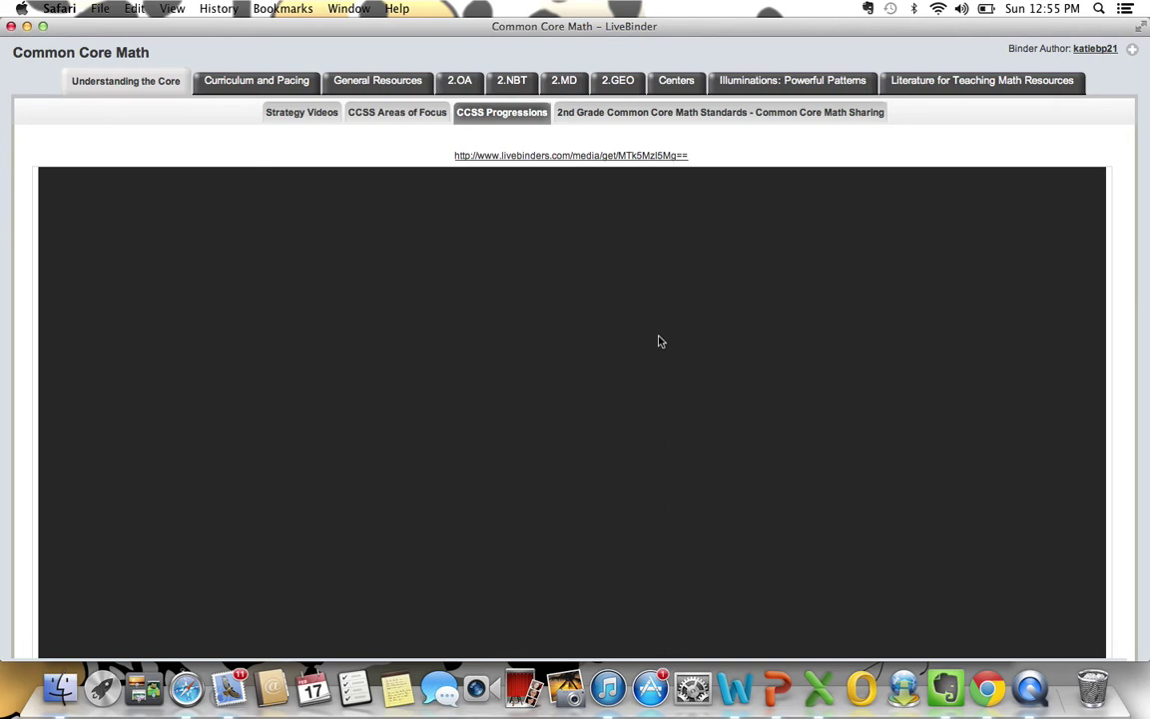
left_click(541, 157)
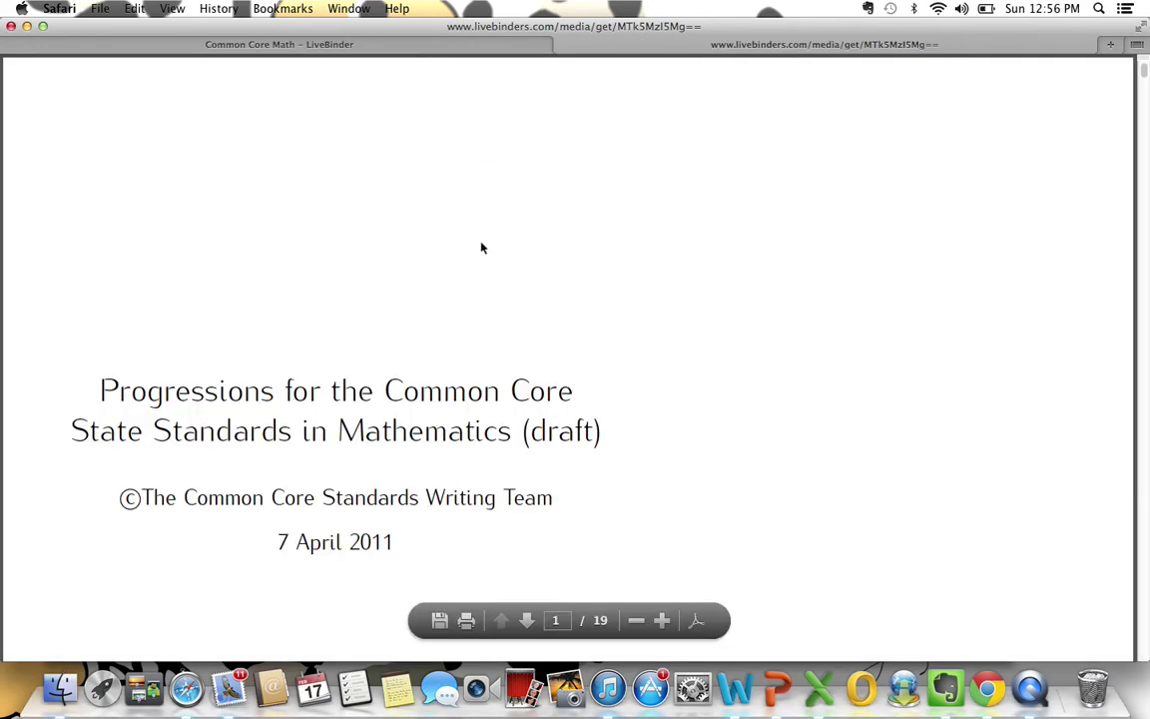
scroll(480, 240, "down", 20)
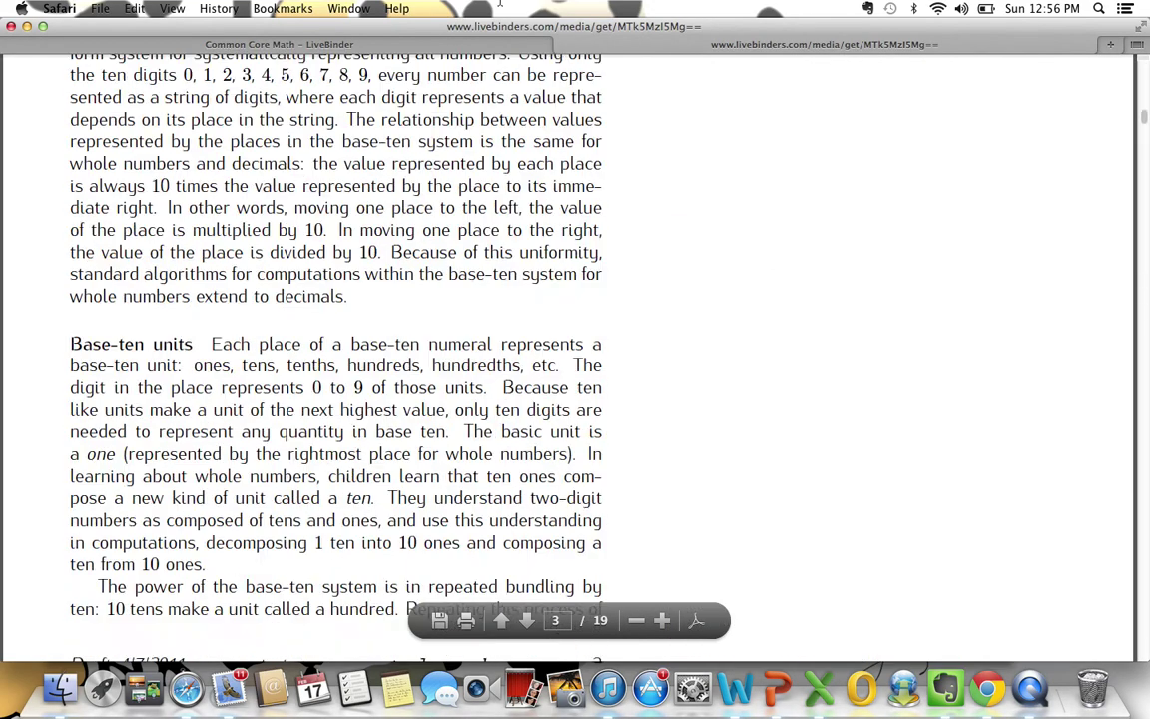
left_click(464, 45)
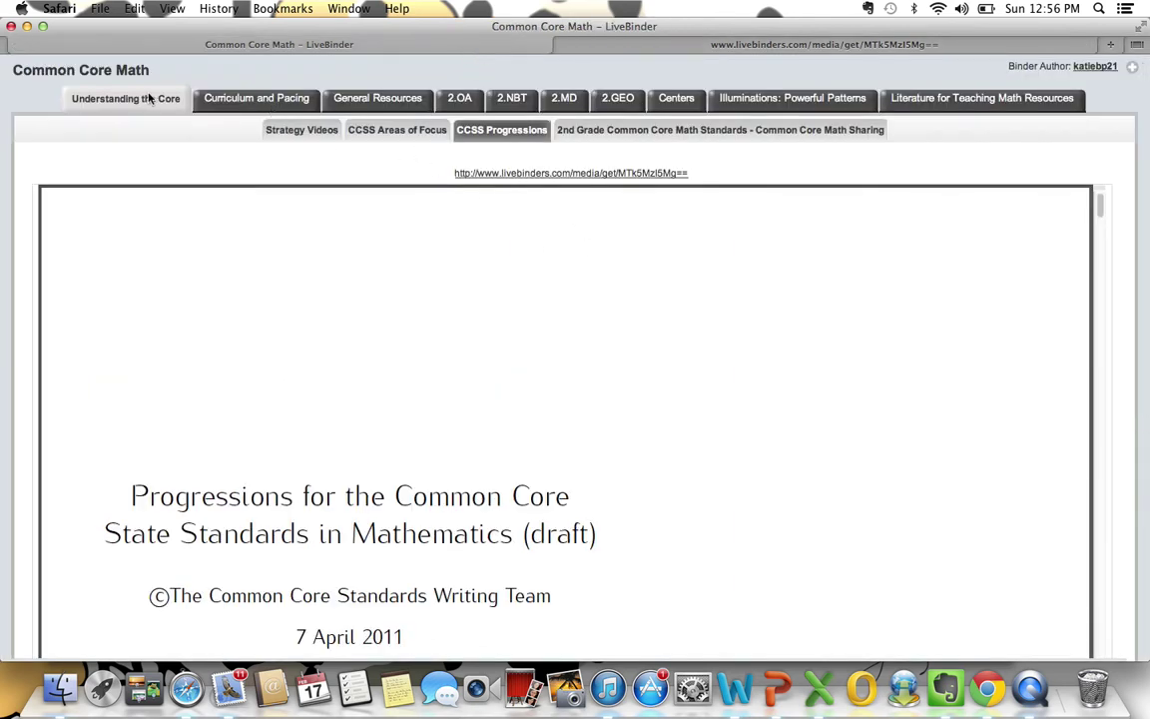
- Step through the Curriculum and Pacing, 2.MD and 2.NBT sections, ending on Place Value Activities
left_click(242, 100)
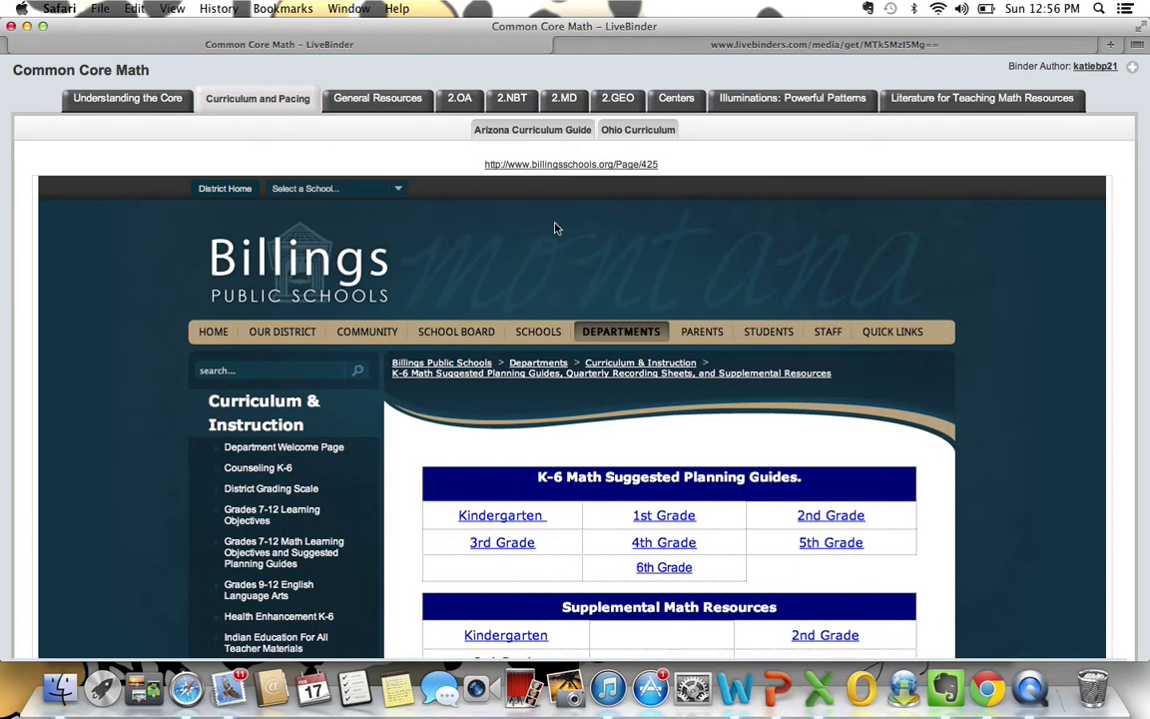
scroll(519, 250, "up", 1)
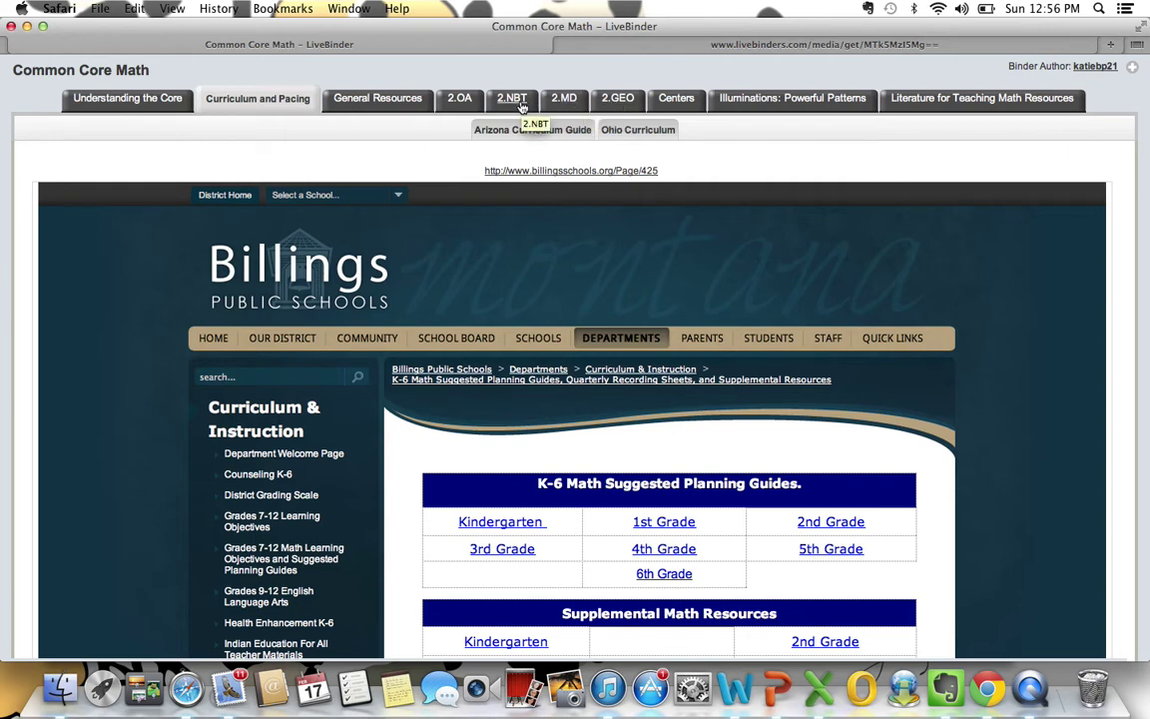
left_click(566, 100)
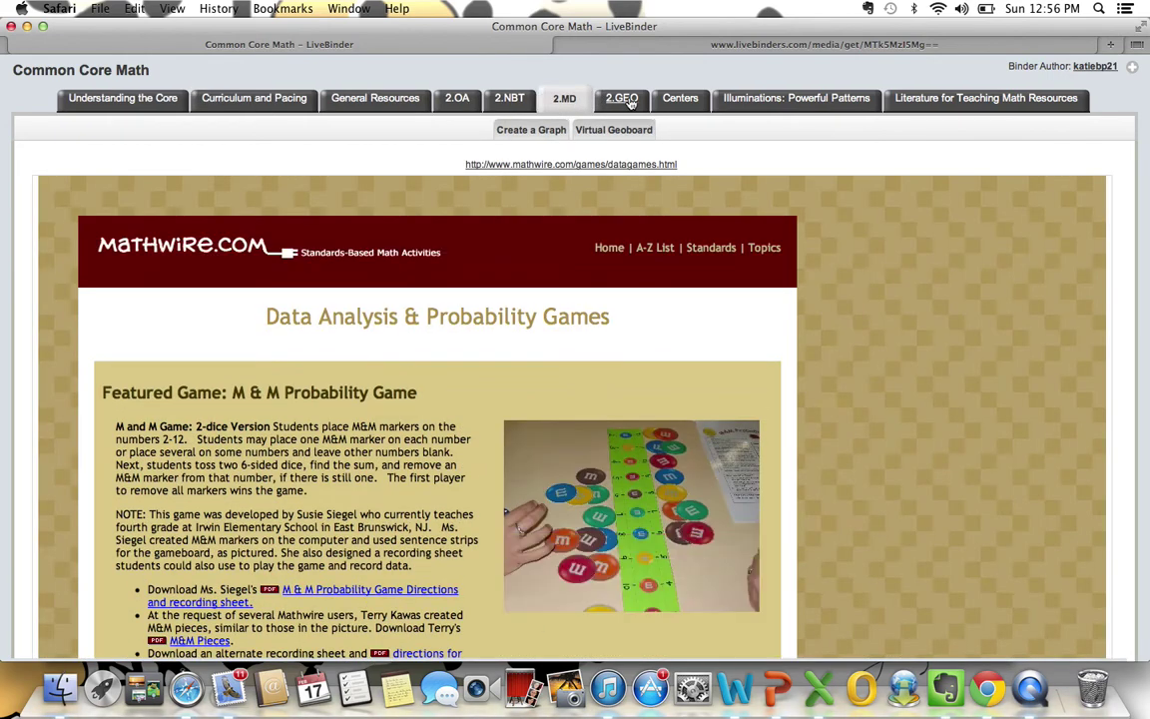
left_click(511, 97)
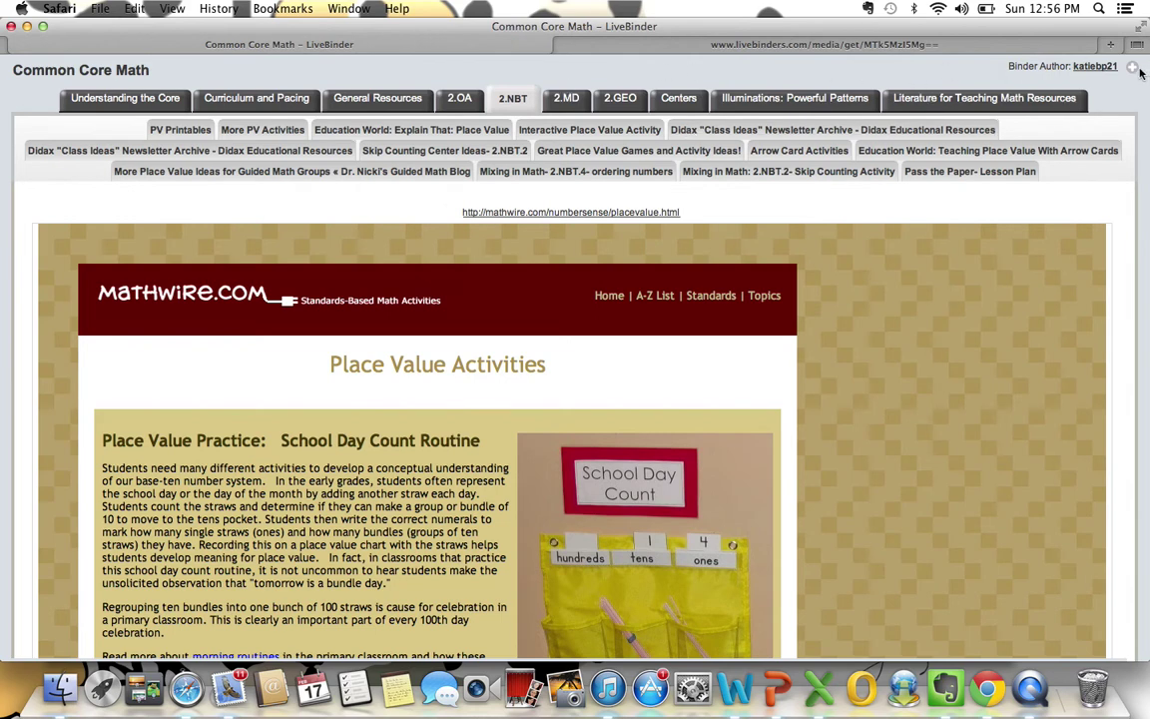
- From the author's shelf, start a blank binder and create it as 'Education Blogs'
left_click(1095, 66)
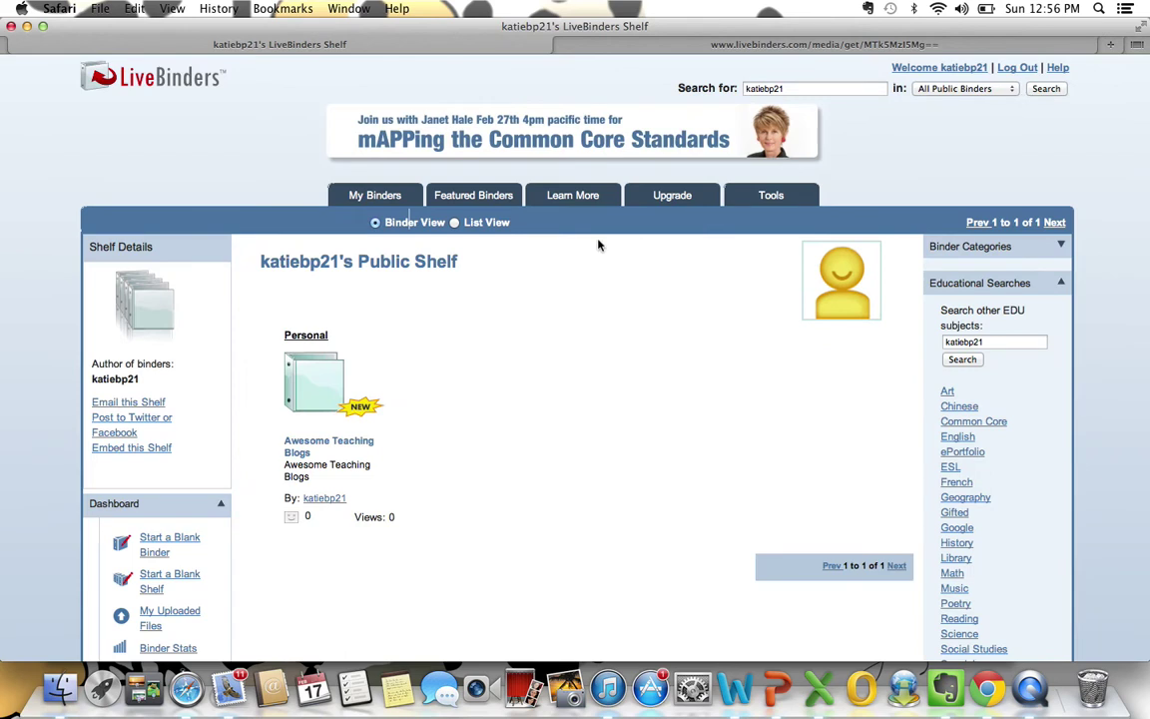
scroll(195, 313, "down", 2)
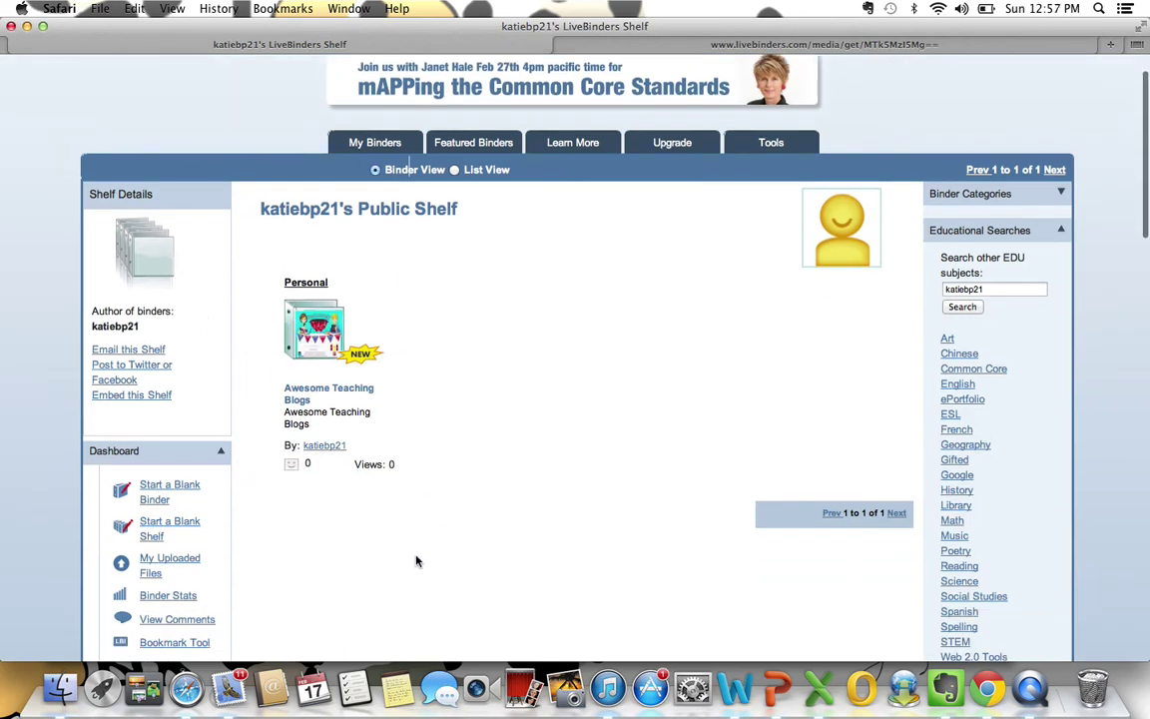
left_click(169, 491)
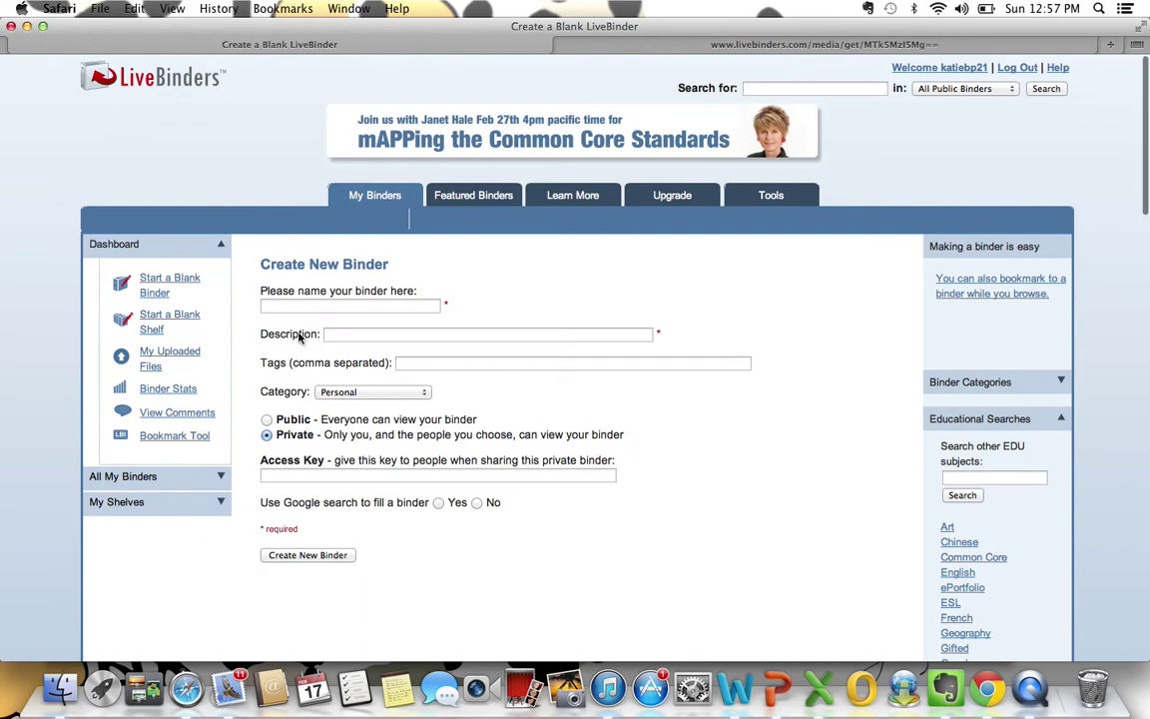
type("Education ")
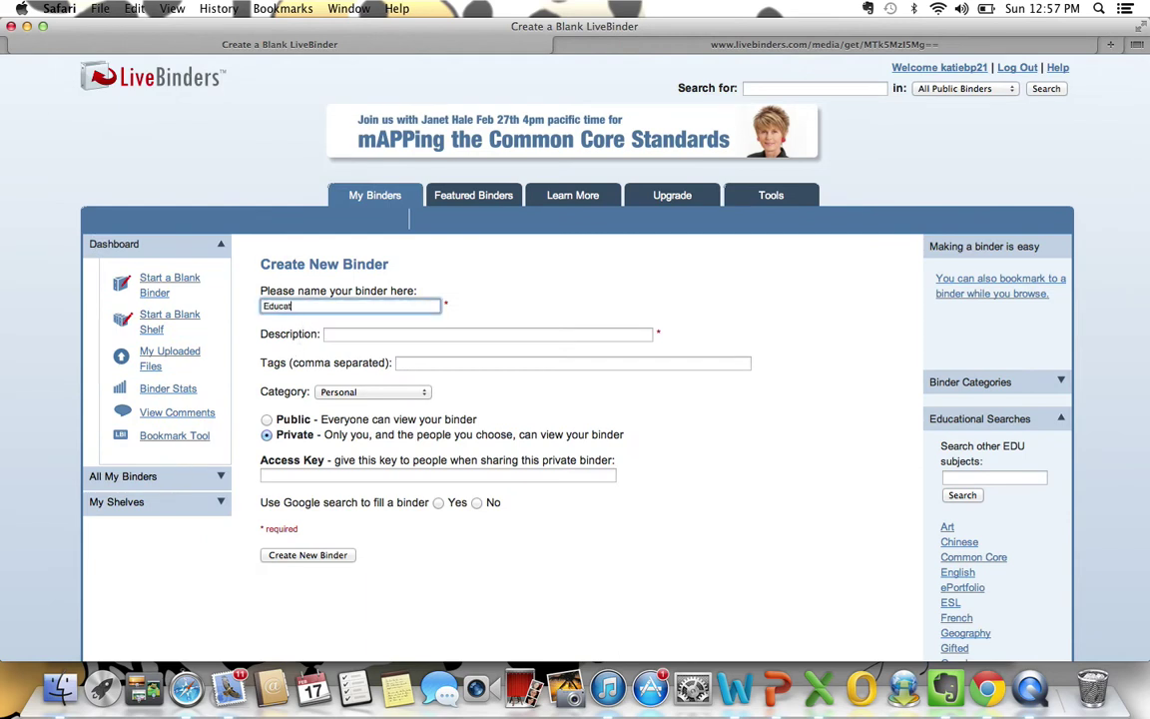
type("Blogs")
left_click(341, 561)
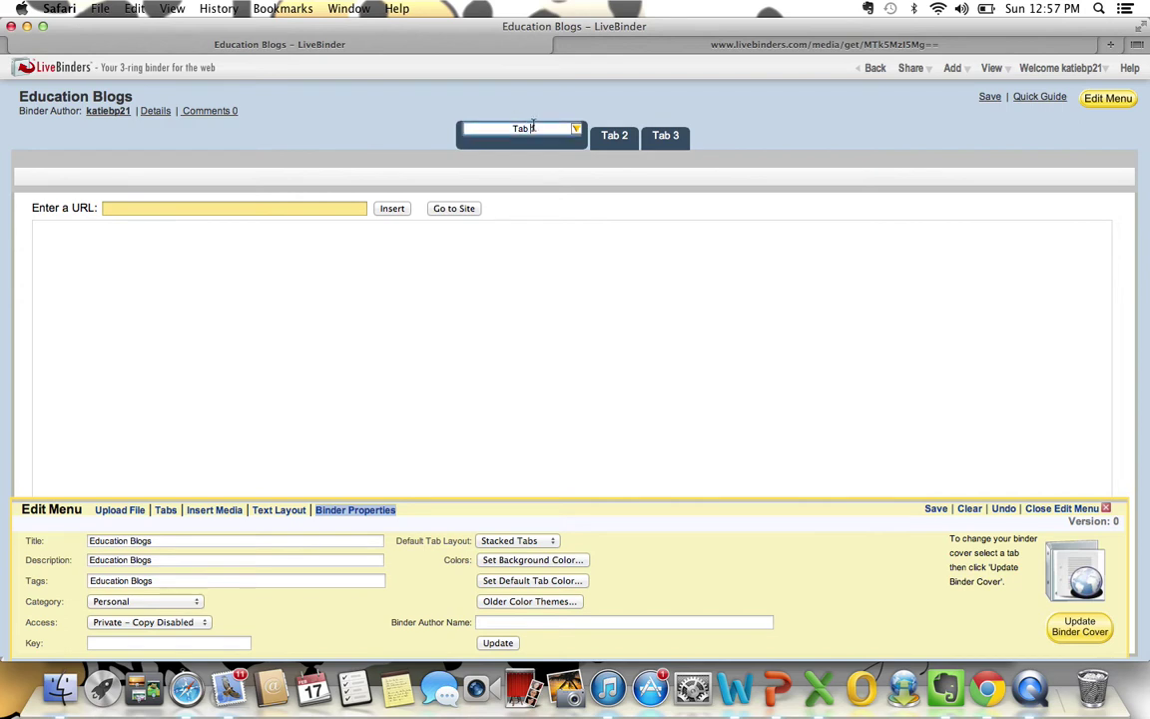
- Rename Tab 1, Tab 2 and Tab 3 to Tech Blogs, Second Grade Blogs and General
left_click_drag(534, 127, 513, 128)
type("Tech Blogs")
left_click(613, 138)
left_click_drag(611, 129, 564, 130)
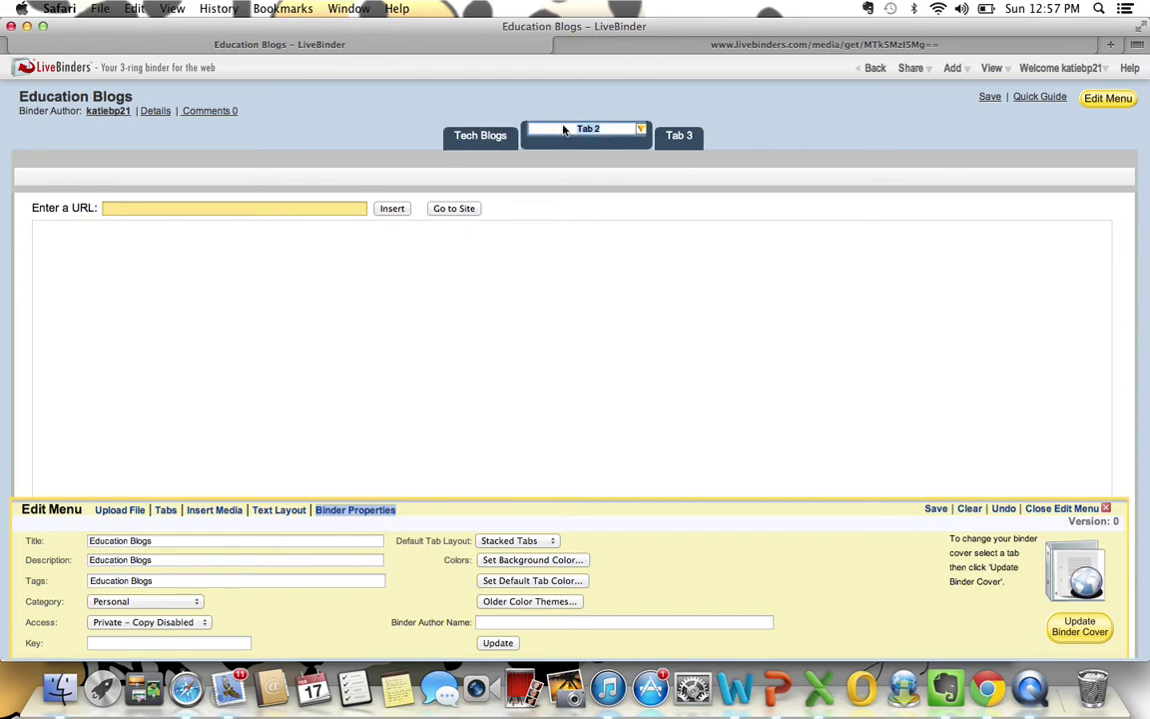
type("Second Grad B")
key("BackSpace")
key("BackSpace")
type("e Blogs")
left_click(679, 140)
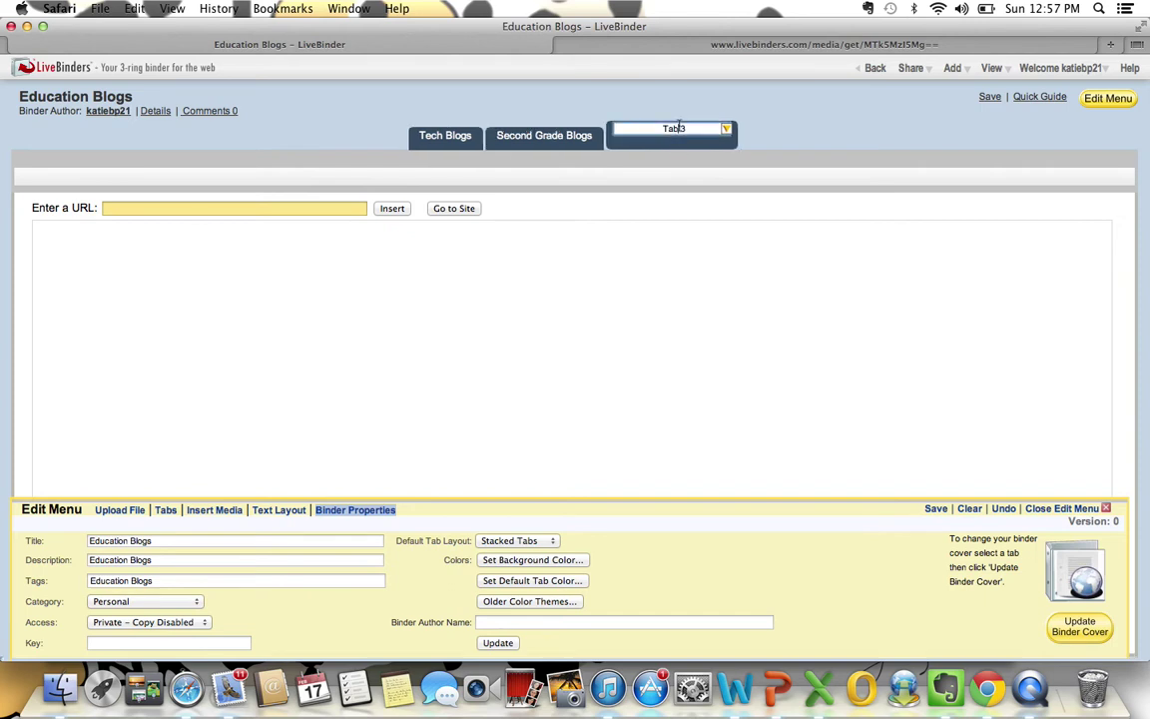
key("super+a")
type("General")
left_click(441, 141)
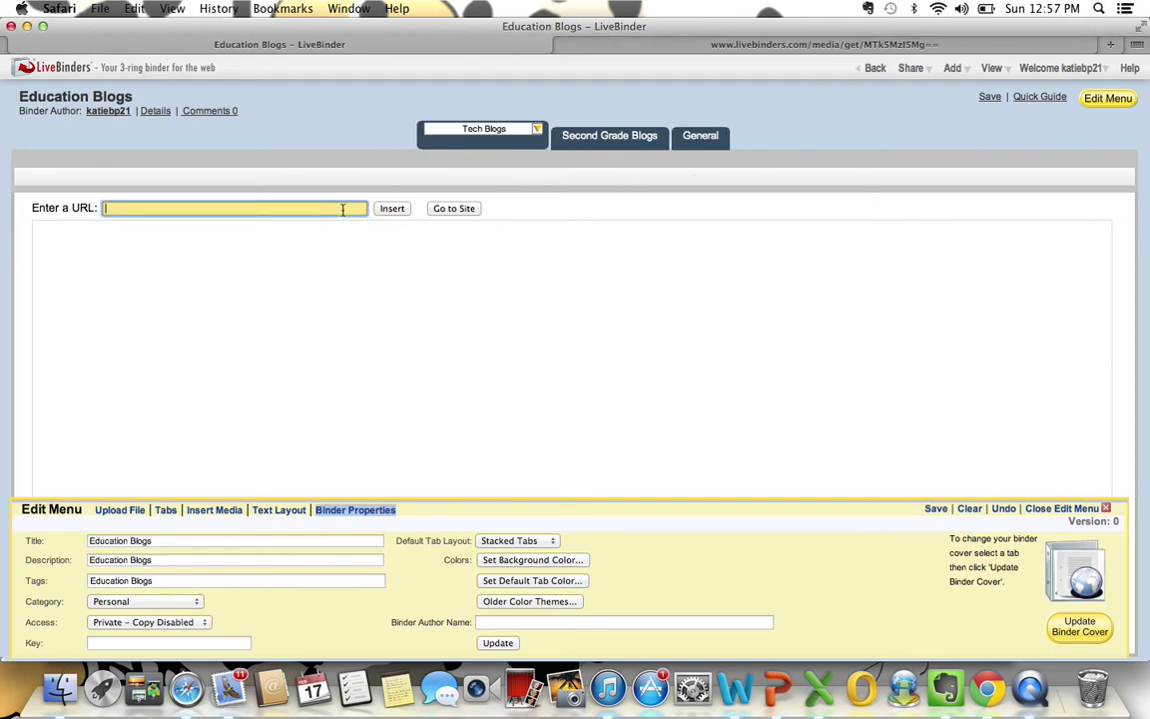
left_click_drag(614, 24, 599, 222)
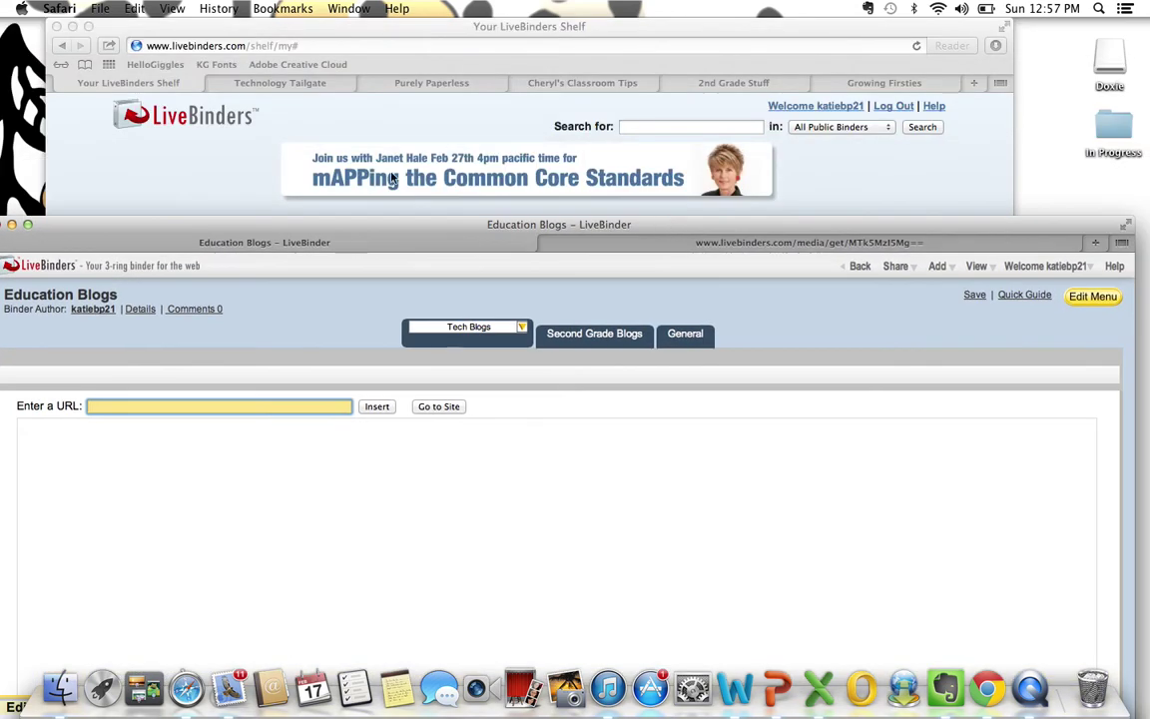
- Copy the Technology Tailgate blog URL and insert it into the Tech Blogs tab
left_click(280, 84)
key("super+c")
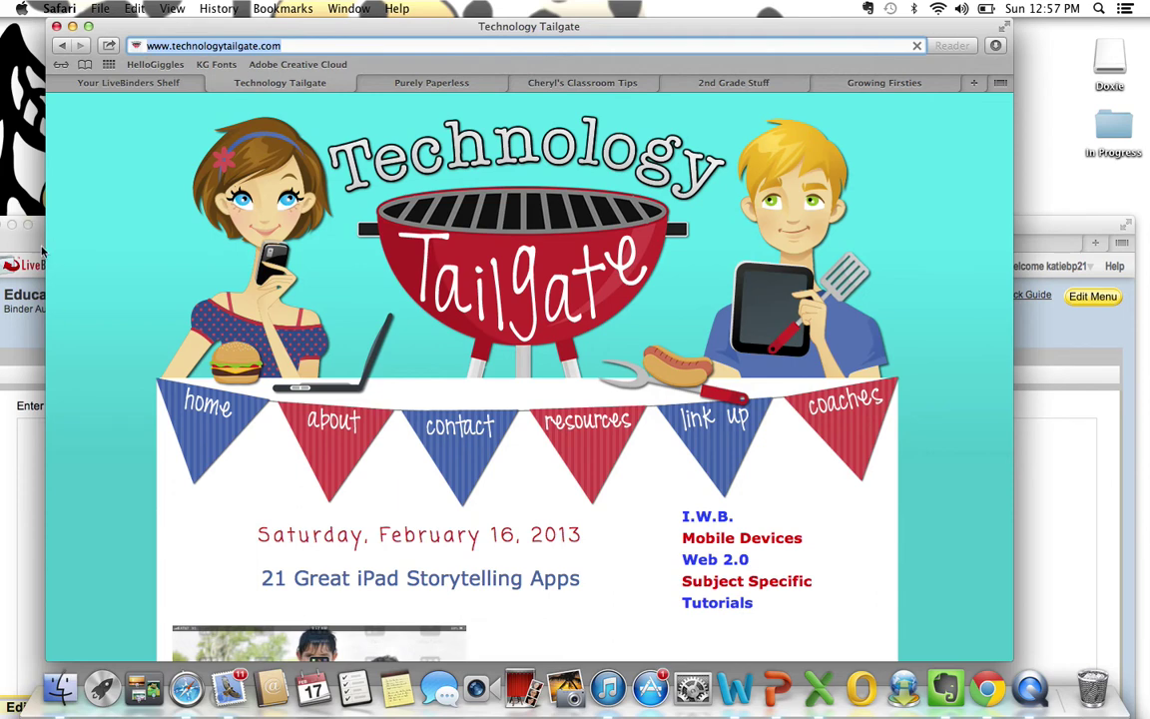
left_click(40, 250)
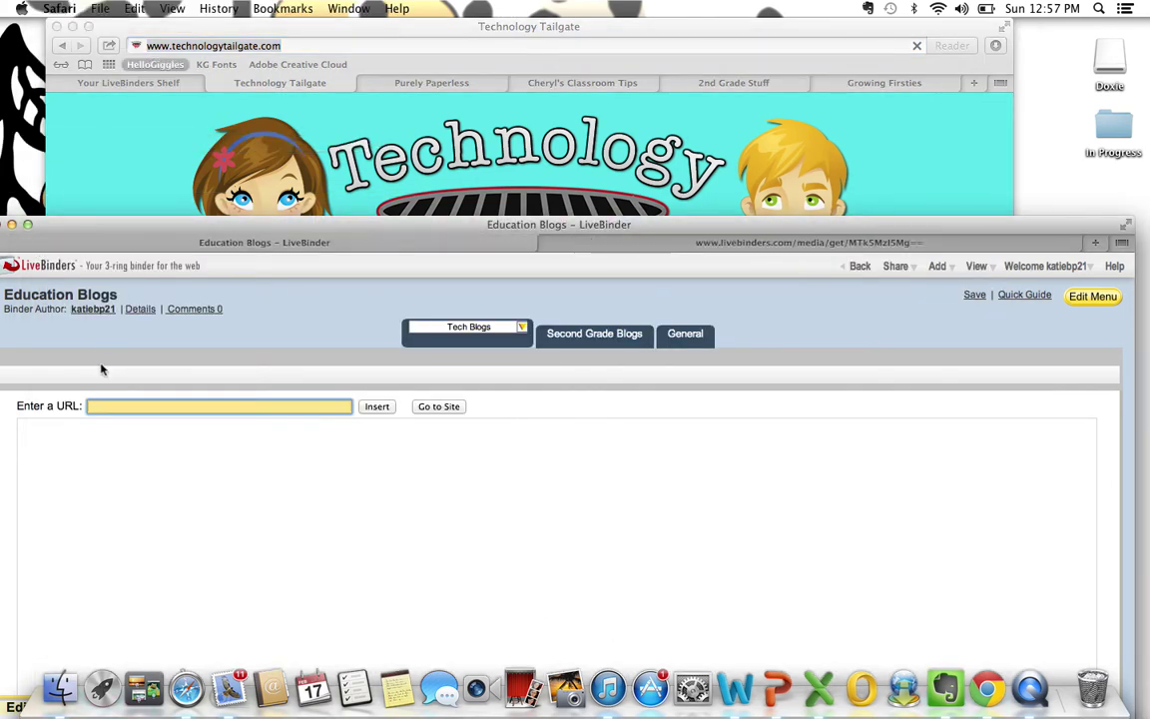
key("super+v")
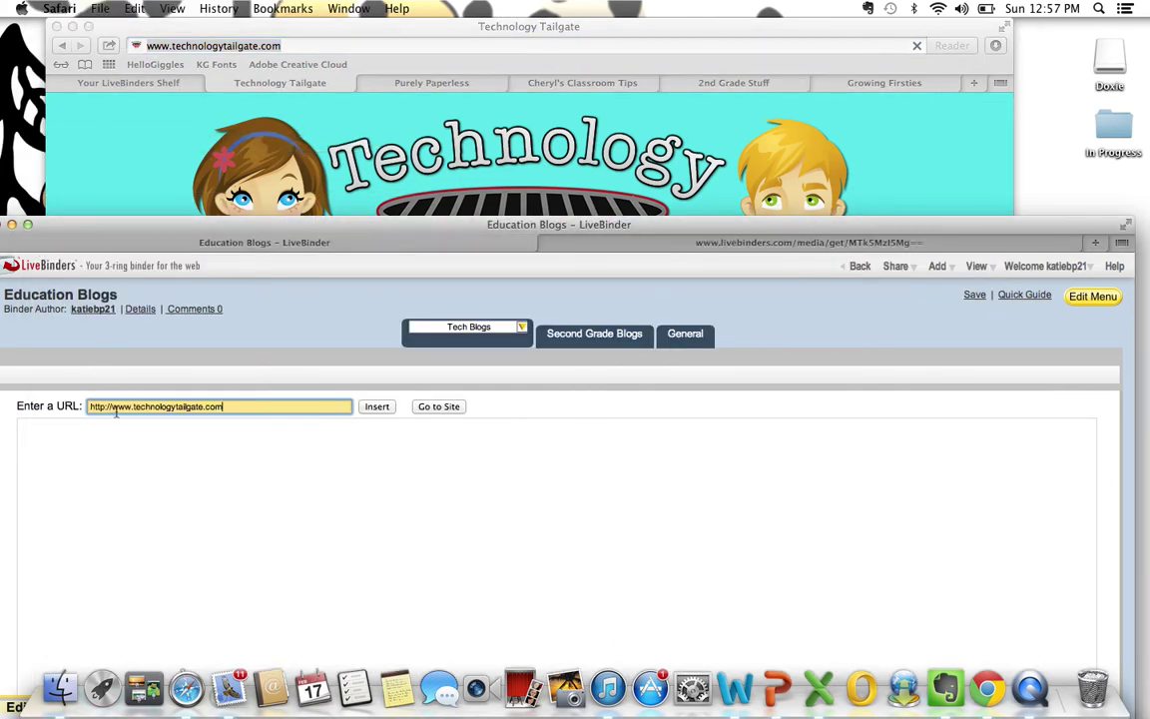
left_click(376, 406)
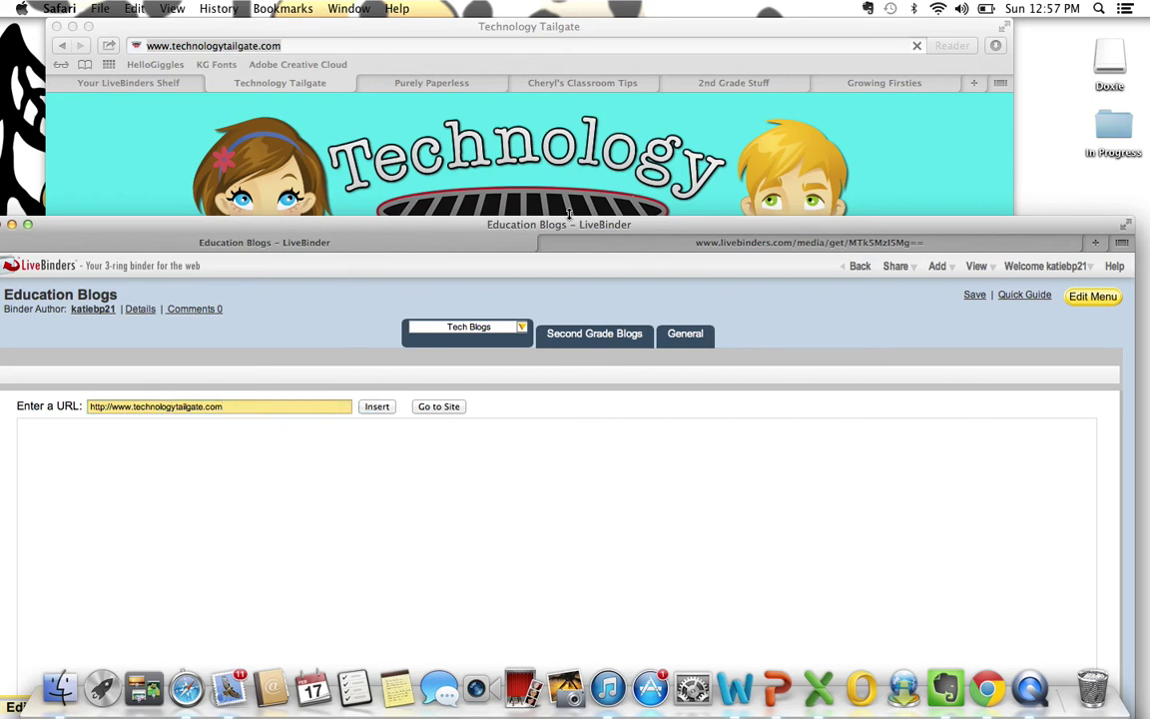
left_click_drag(570, 226, 547, 28)
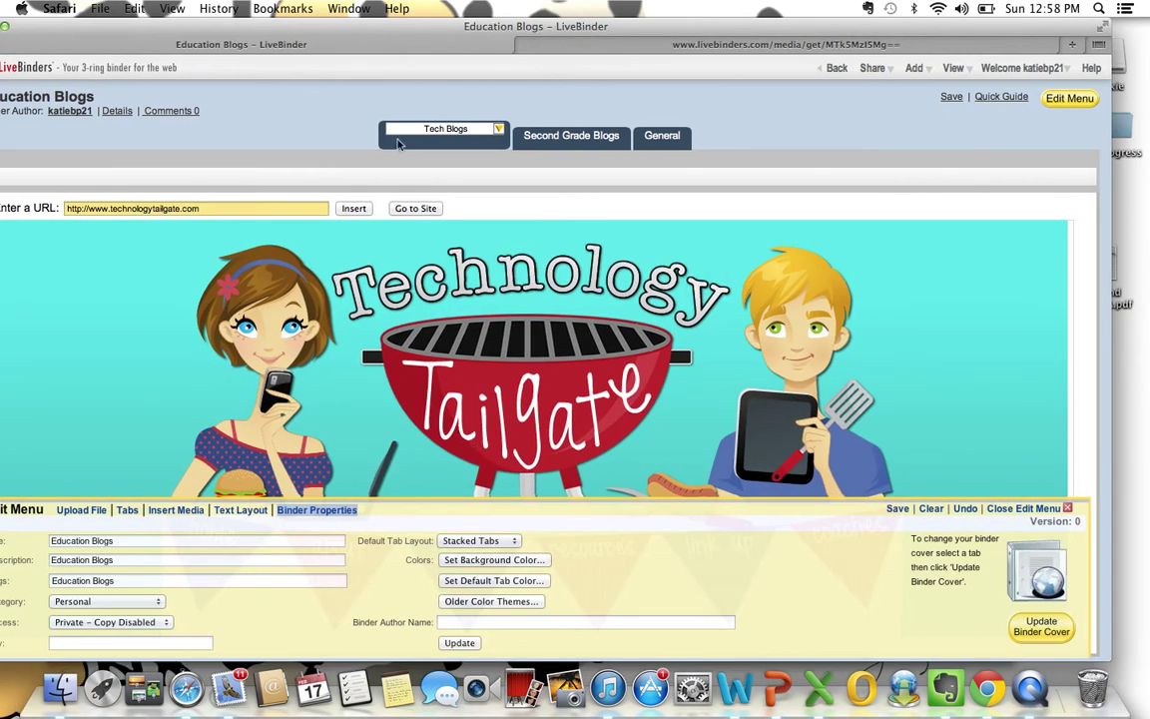
- Save the Education Blogs binder with the new Tech Blogs page
left_click(897, 508)
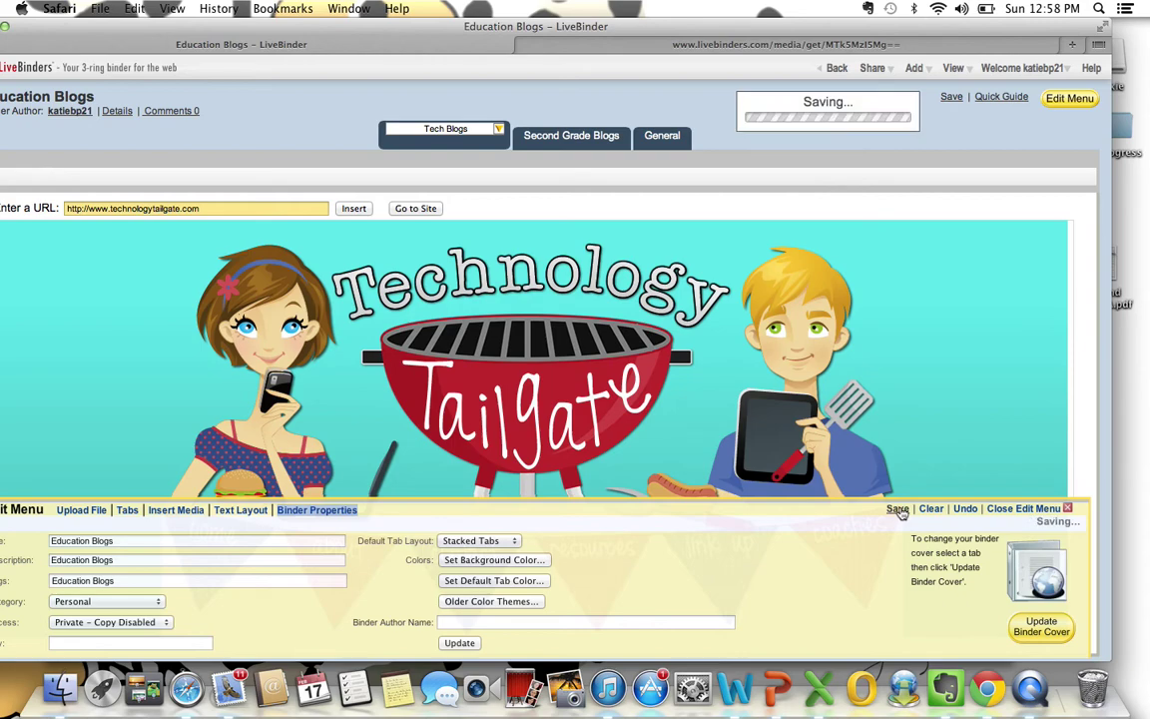
left_click_drag(524, 24, 583, 16)
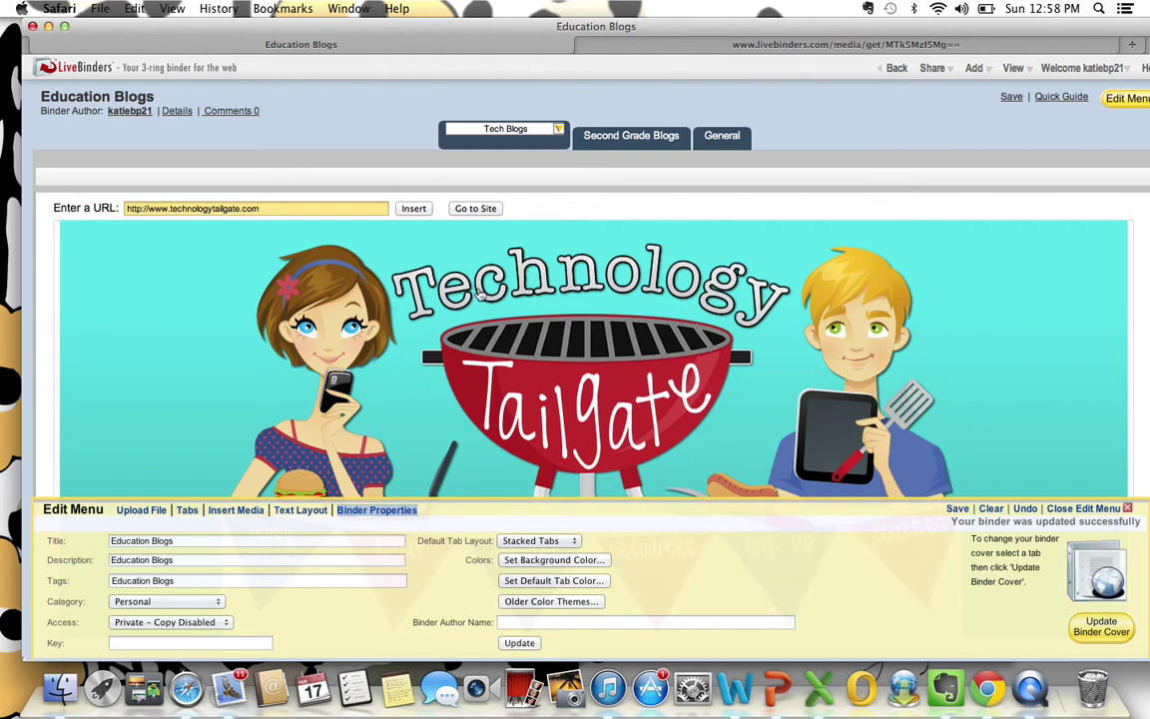
scroll(469, 465, "down", 2)
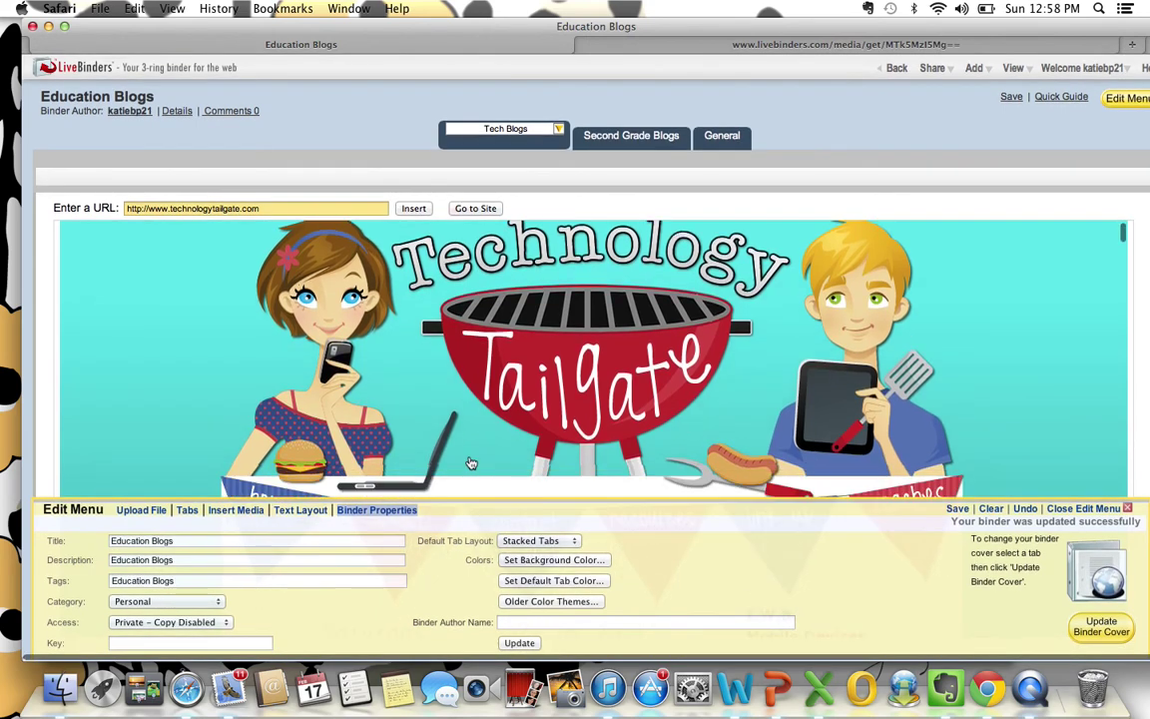
- Insert the 2nd Grade Stuff blog's URL into the Second Grade Blogs tab
left_click(629, 140)
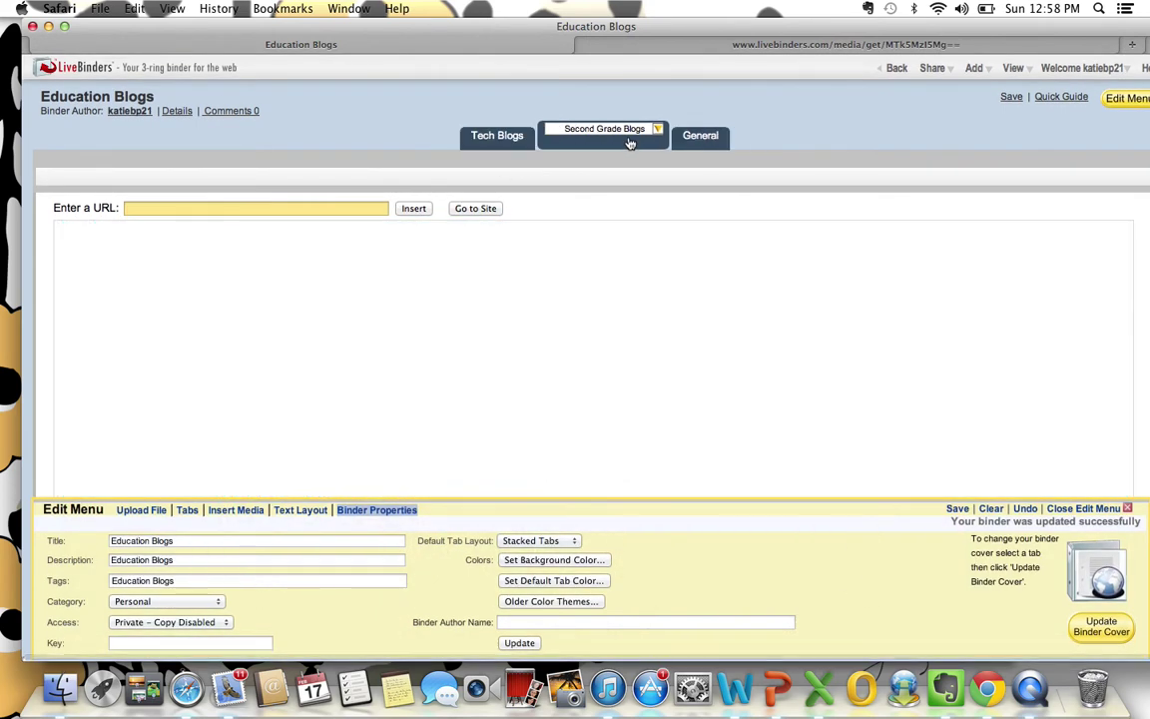
left_click_drag(766, 28, 783, 247)
left_click(734, 83)
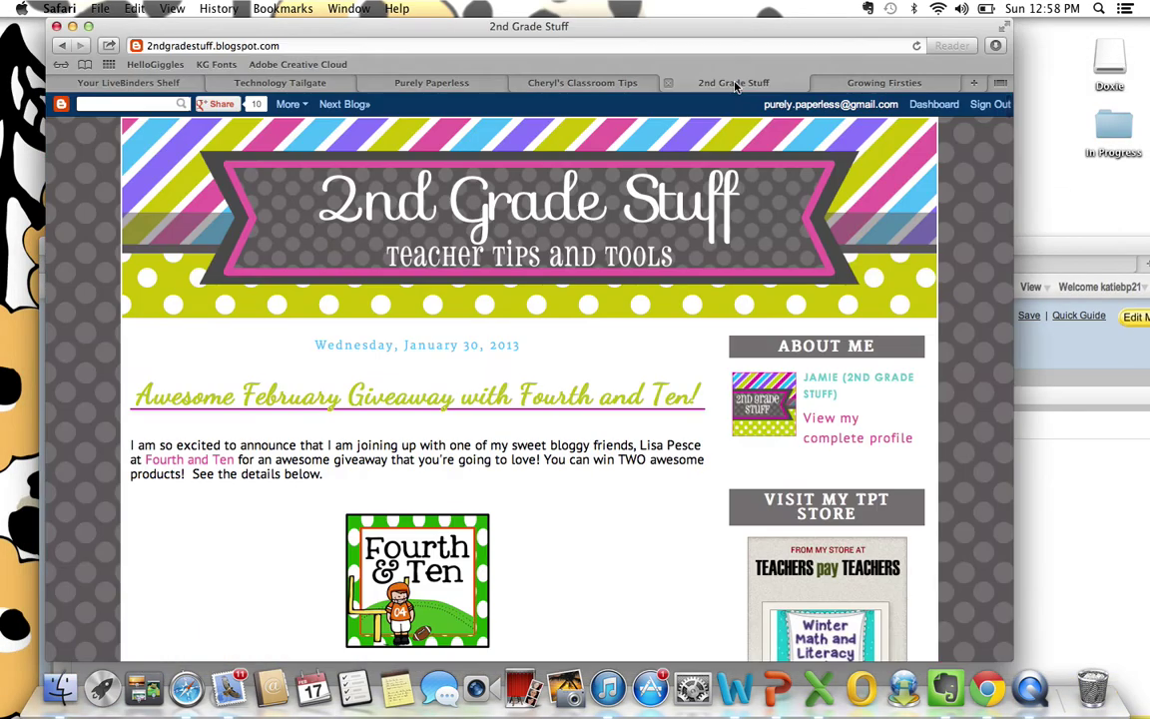
left_click(297, 47)
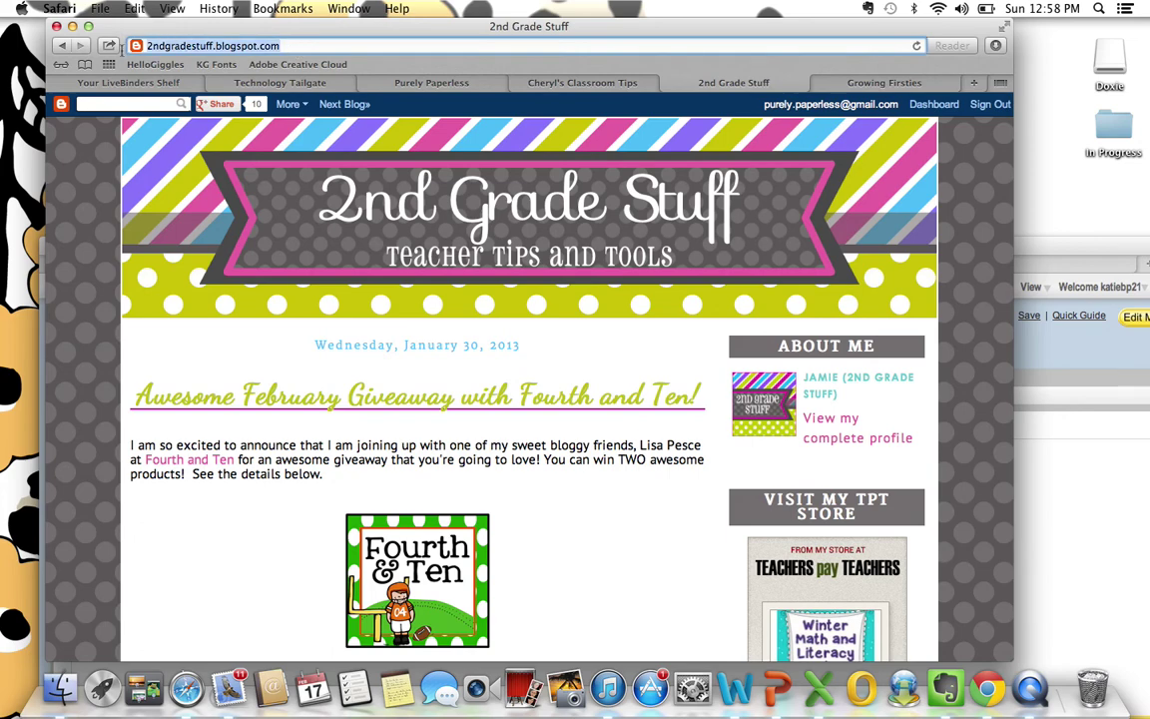
left_click(1042, 253)
left_click(165, 208)
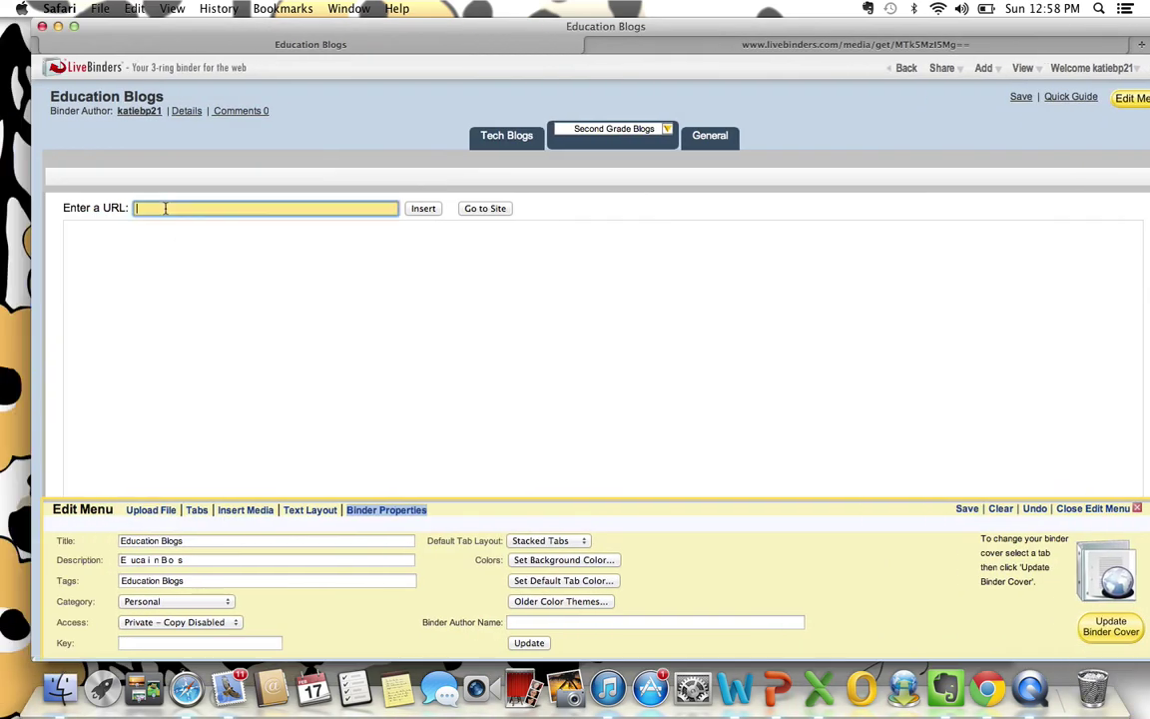
key("super+v")
left_click(423, 209)
- Save the binder with the 2nd Grade Stuff page added
scroll(644, 402, "down", 5)
scroll(644, 401, "up", 5)
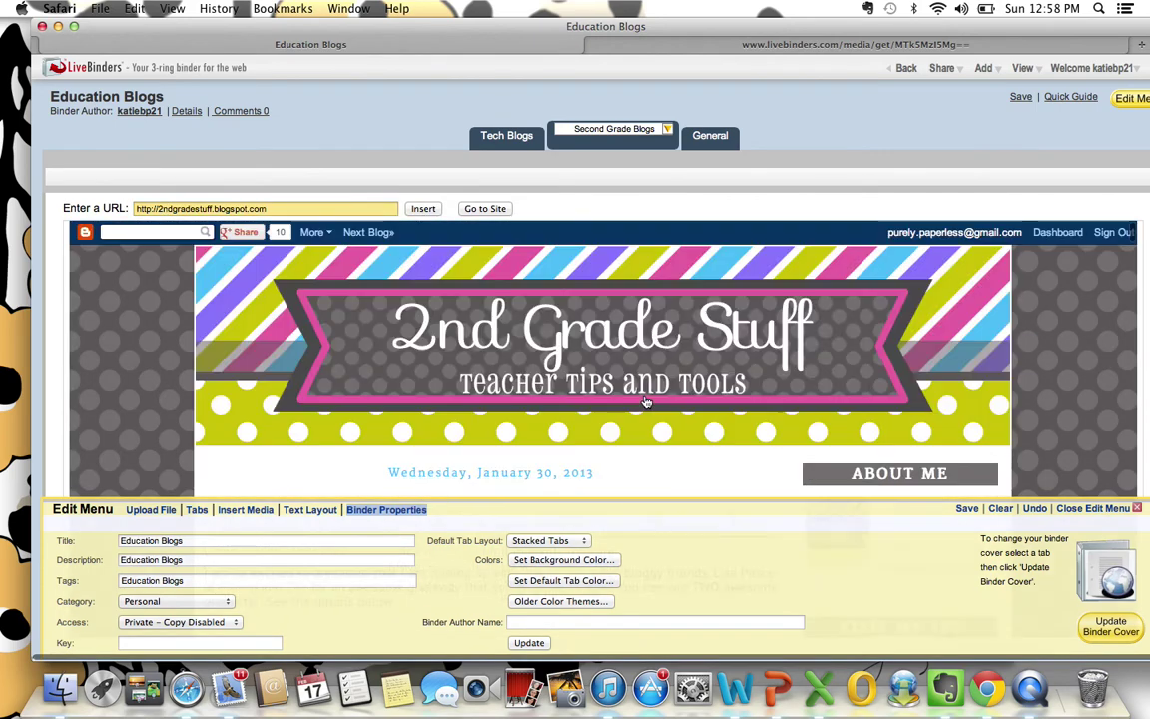
left_click(970, 511)
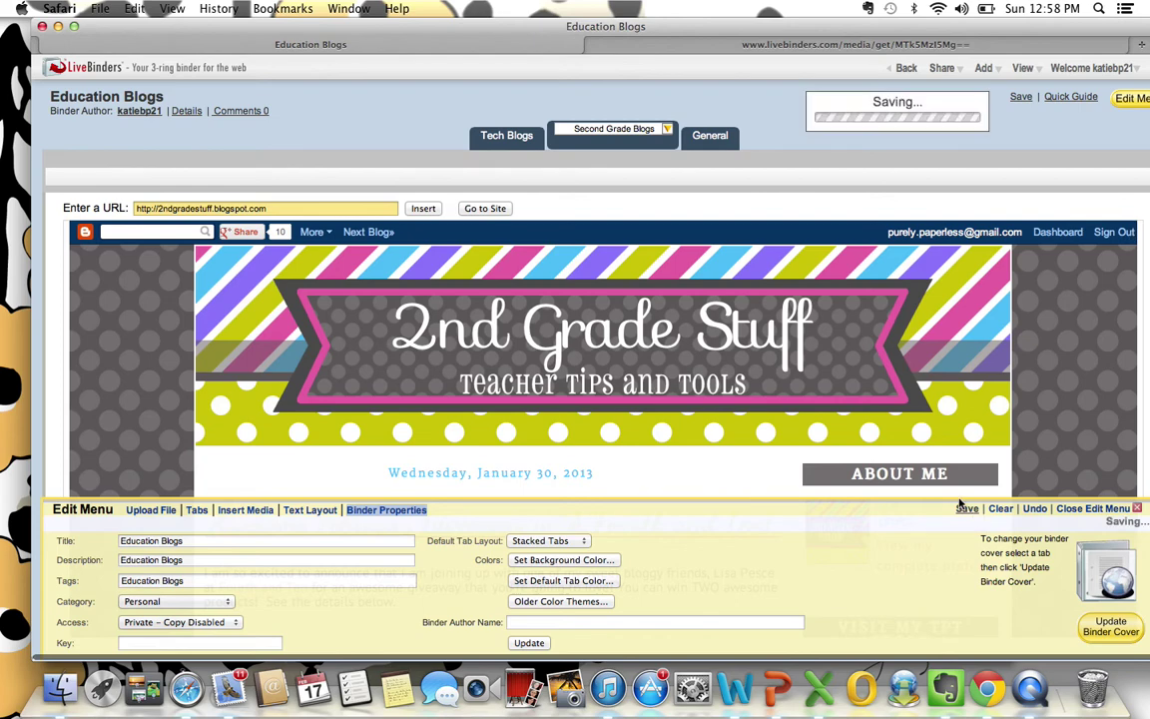
- Switch to the General tab and copy the Purely Paperless blog's web address
left_click(710, 136)
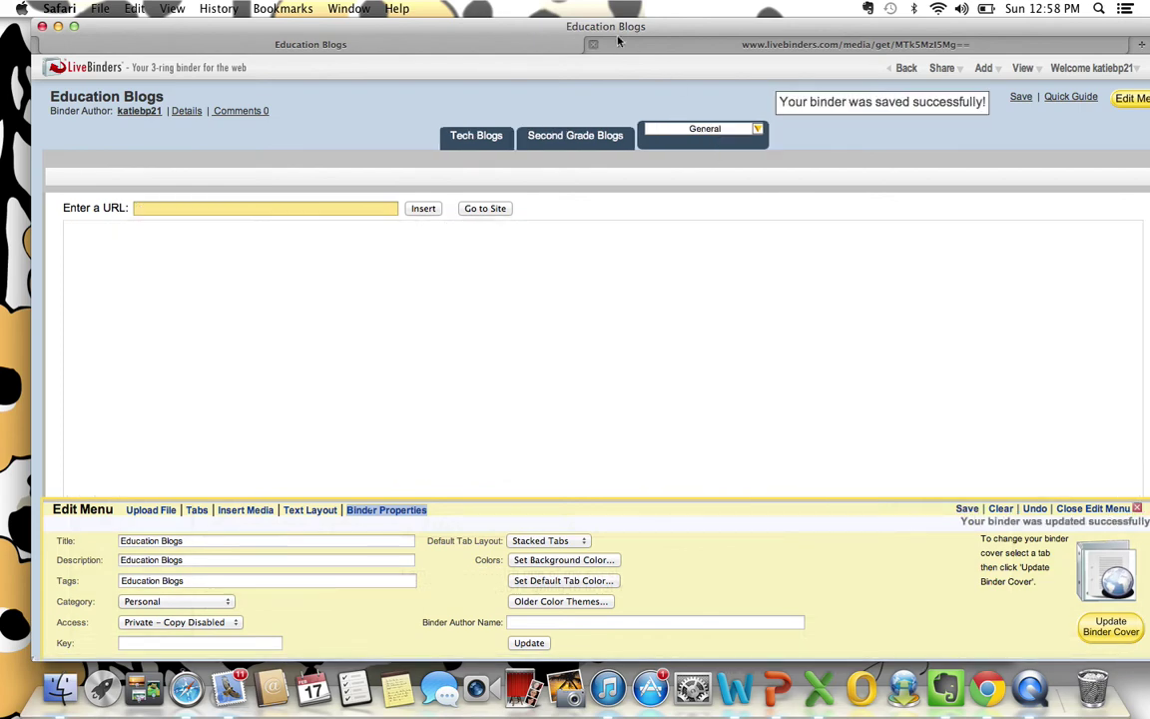
left_click_drag(672, 32, 682, 197)
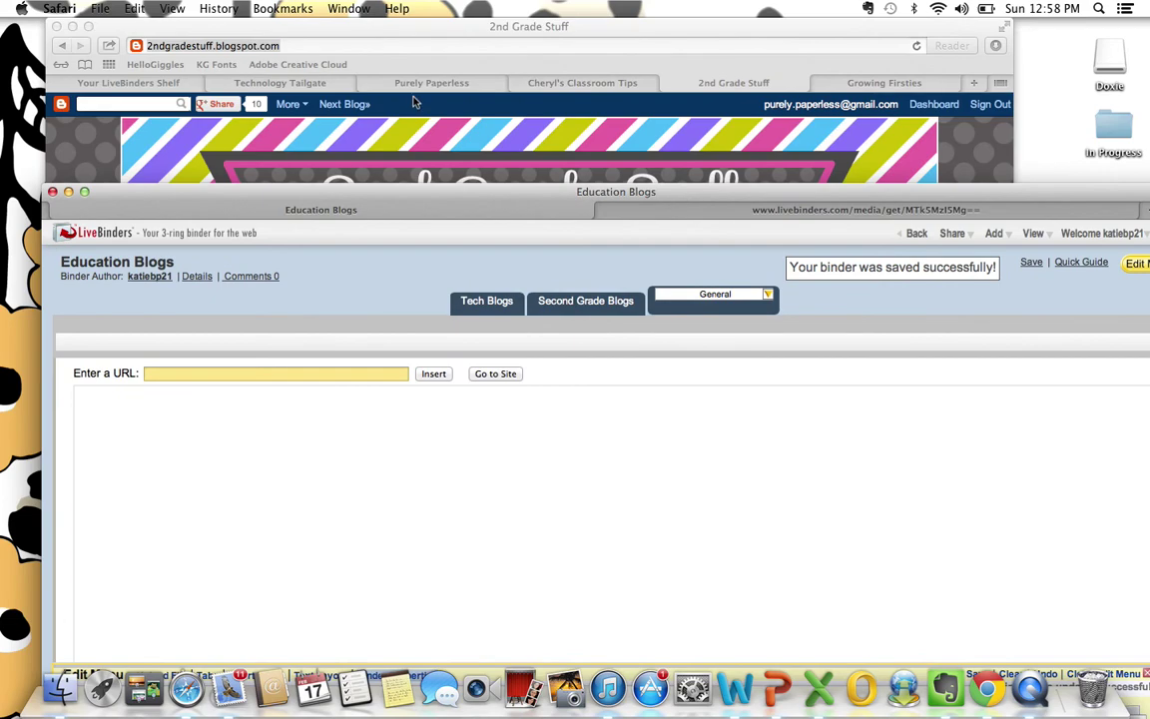
left_click(416, 102)
left_click(431, 83)
left_click(200, 45)
key("super+c")
- Insert the Purely Paperless address into the General tab and save the binder
left_click(1025, 189)
left_click_drag(1025, 190, 1008, 28)
left_click(241, 208)
key("super+v")
left_click(415, 207)
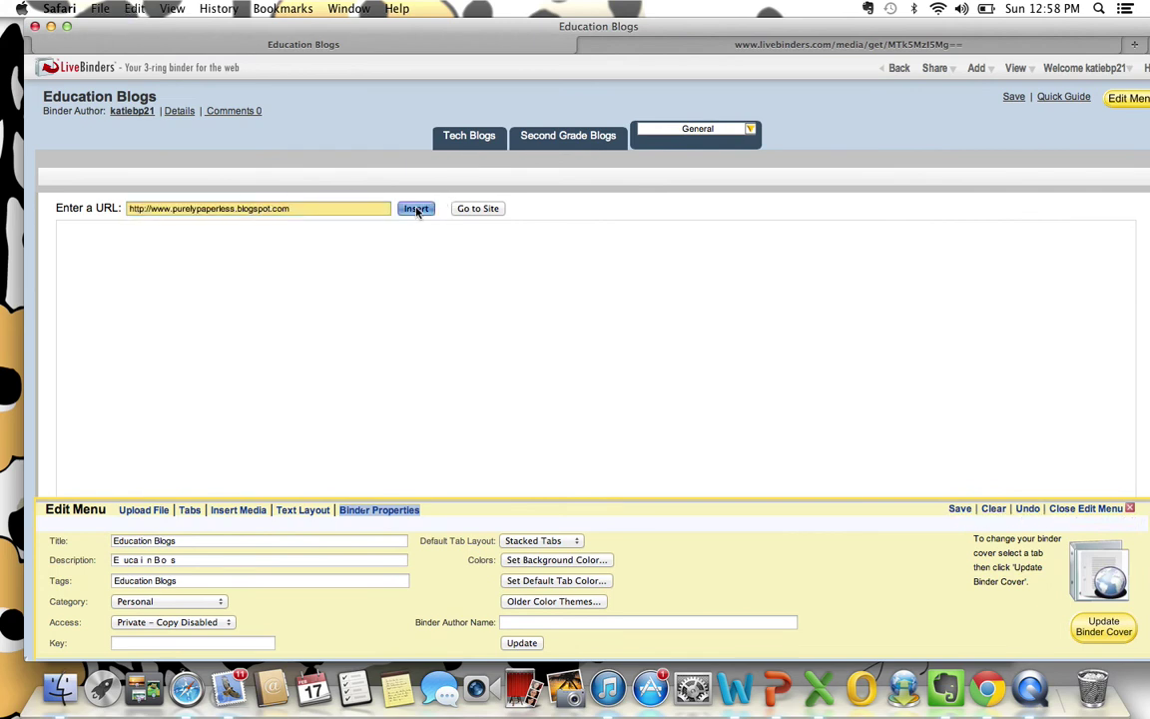
left_click(1013, 97)
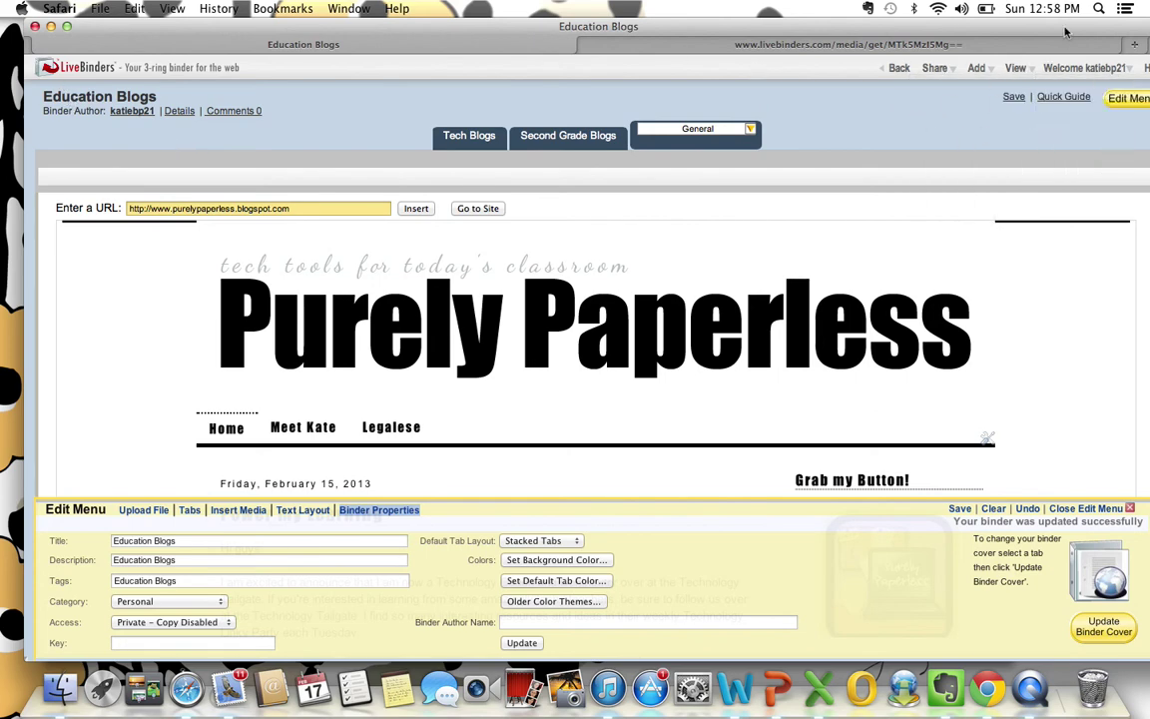
- Go from the profile through My Binders to the LiveBinder It bookmark tool page
left_click_drag(1065, 33, 1035, 33)
left_click(1046, 70)
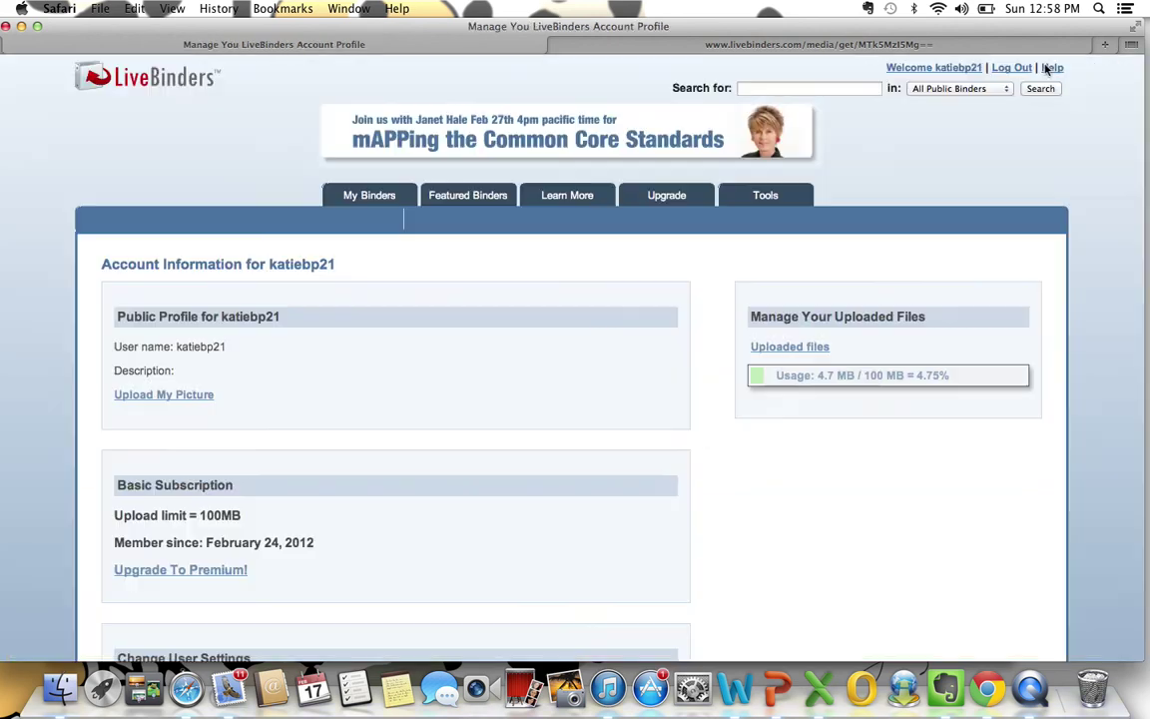
left_click(383, 196)
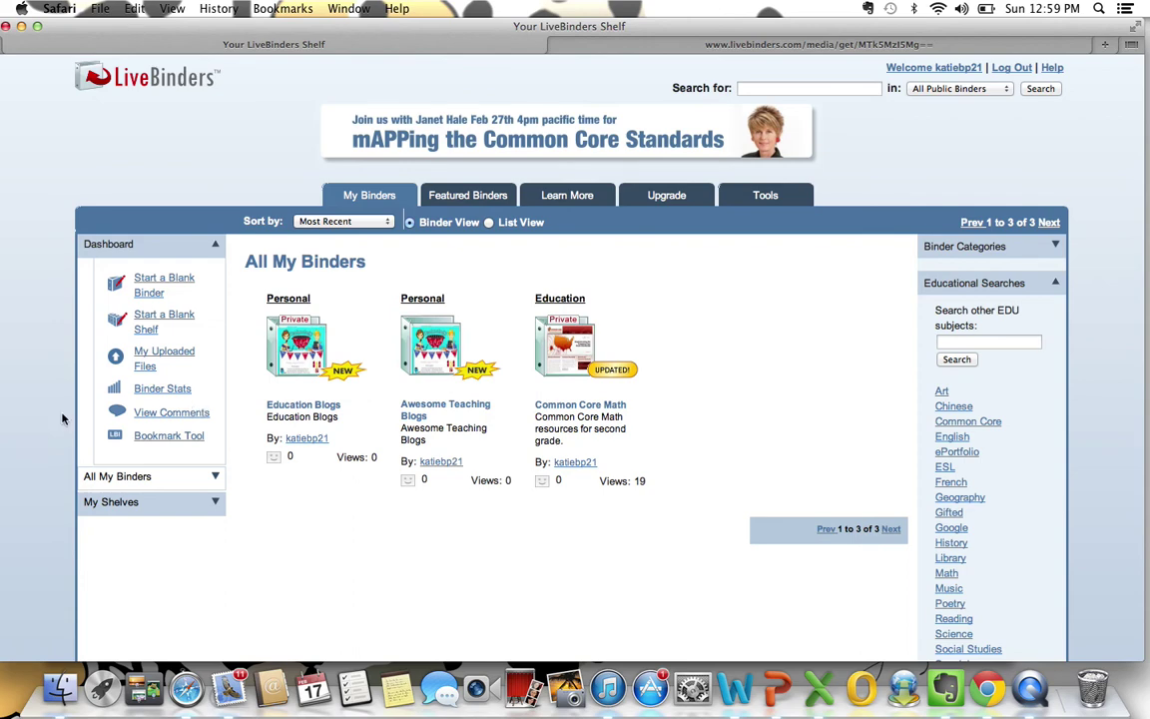
left_click(158, 437)
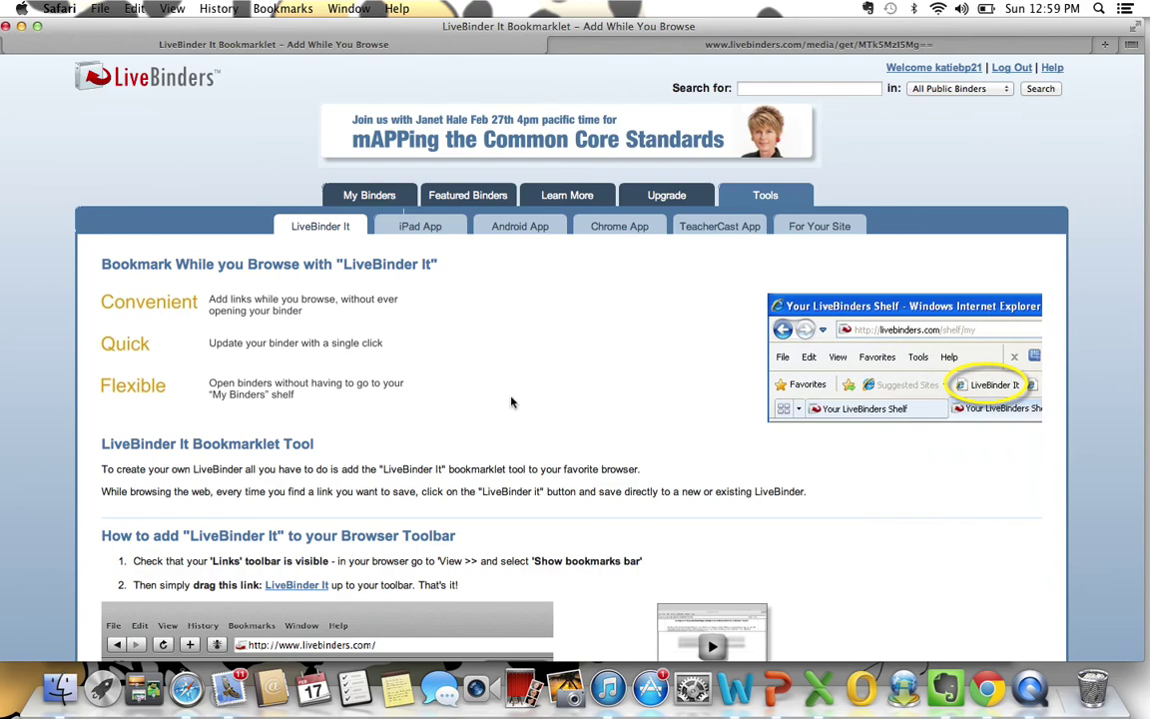
- Drag the LiveBinder It link onto Safari's bookmarks bar
left_click_drag(473, 48, 451, 162)
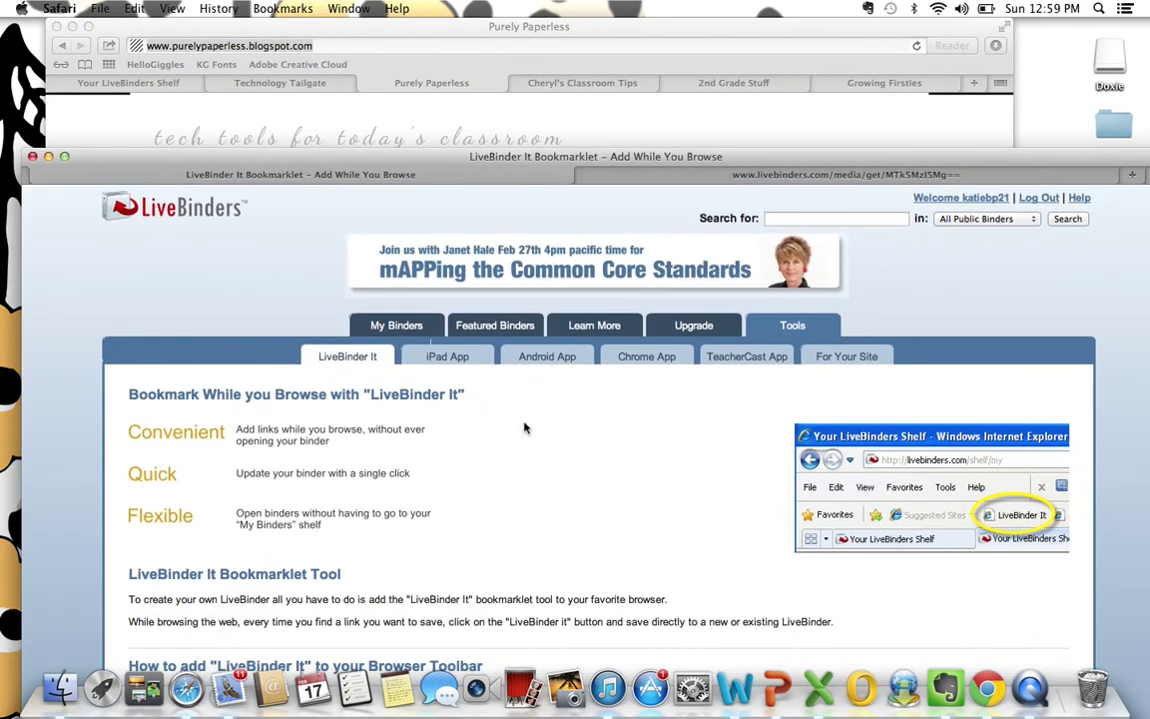
scroll(526, 424, "down", 2)
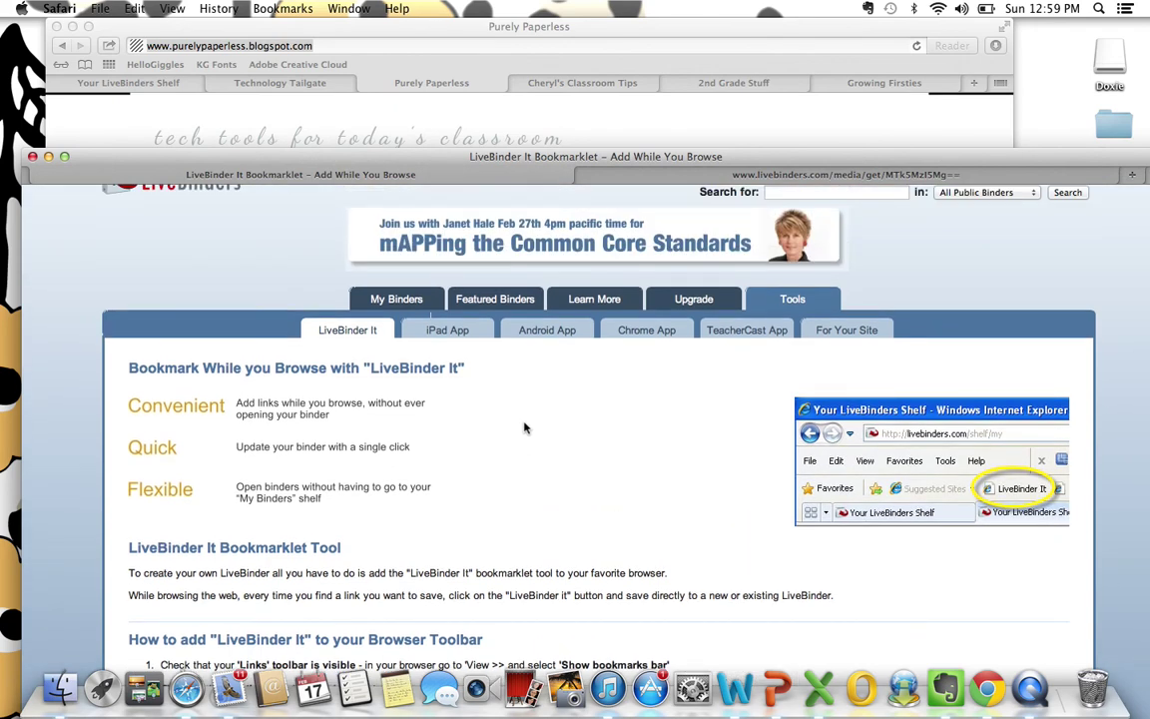
scroll(524, 428, "down", 5)
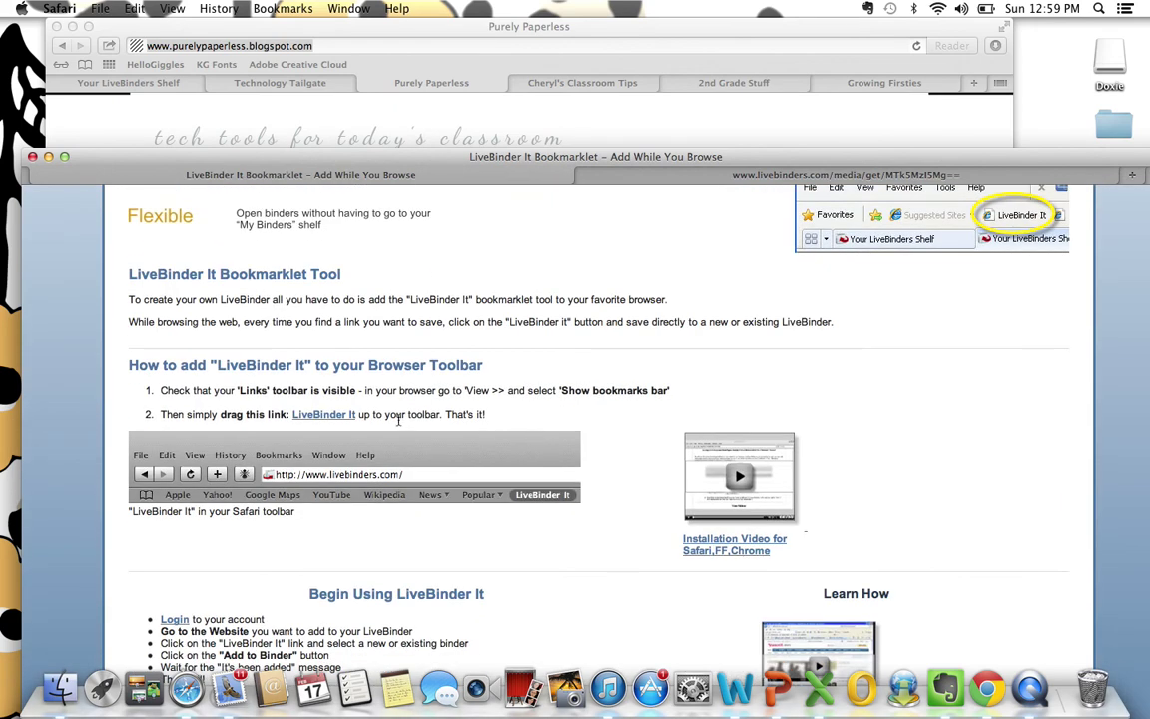
left_click_drag(340, 420, 450, 76)
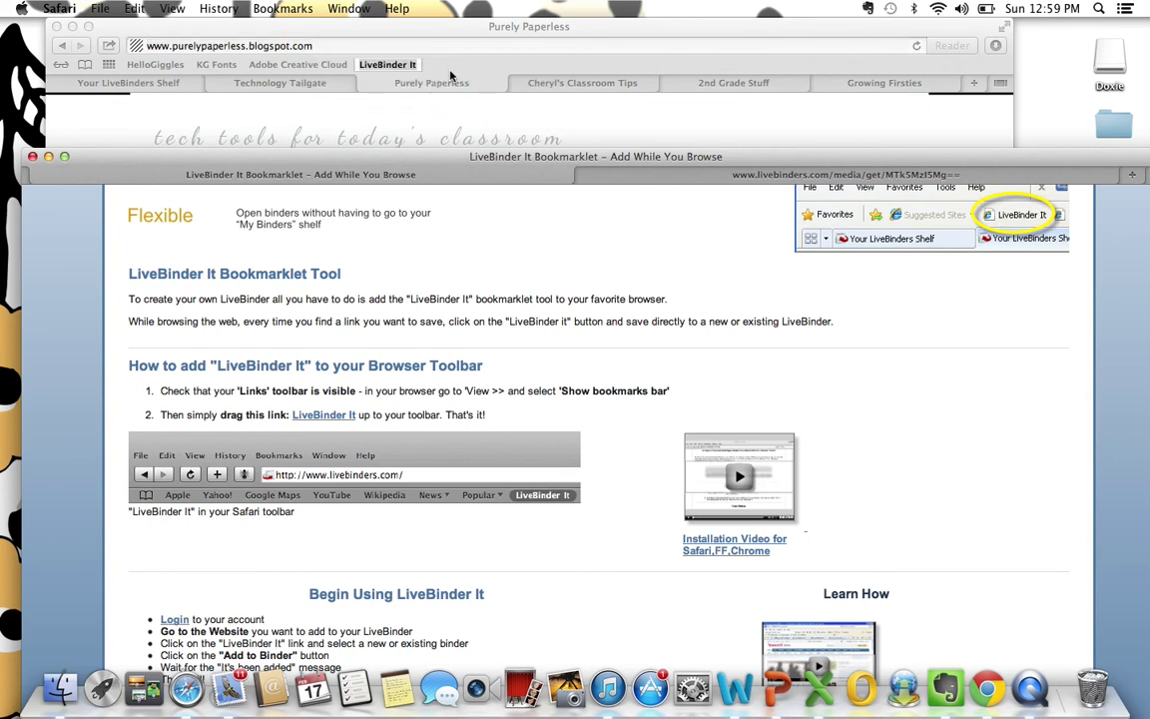
- Use LiveBinder It to add Purely Paperless to Education Blogs as a main tab, then close it
left_click(459, 70)
left_click(412, 64)
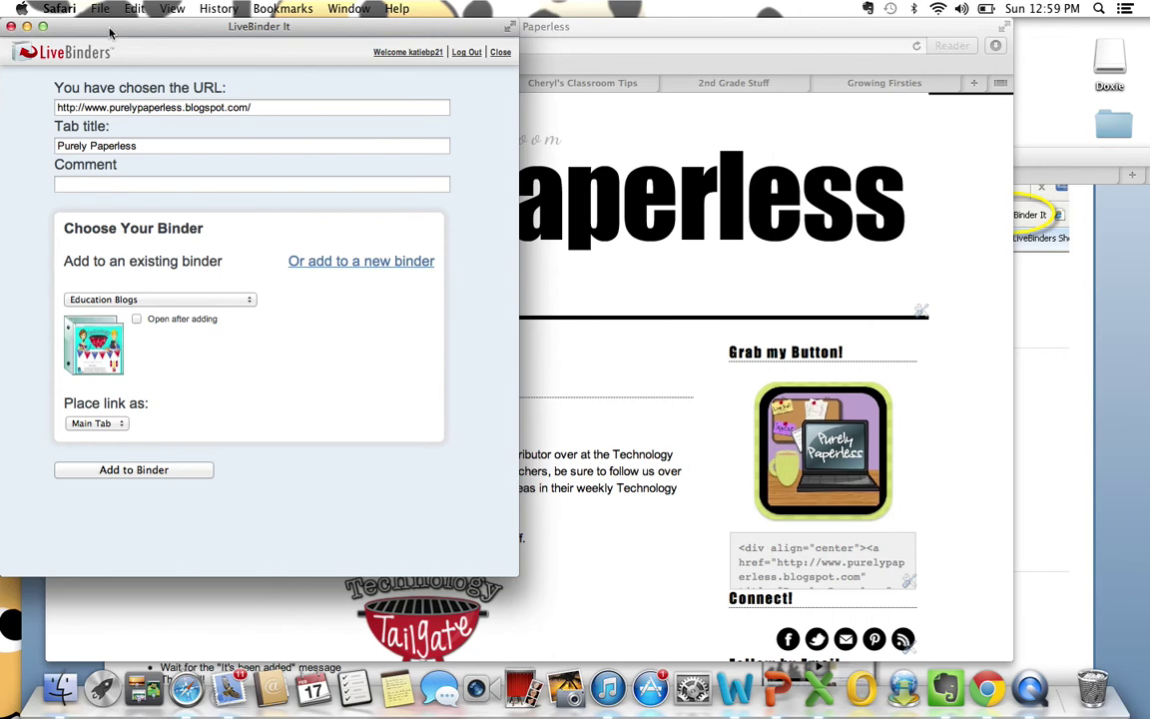
left_click_drag(102, 30, 818, 34)
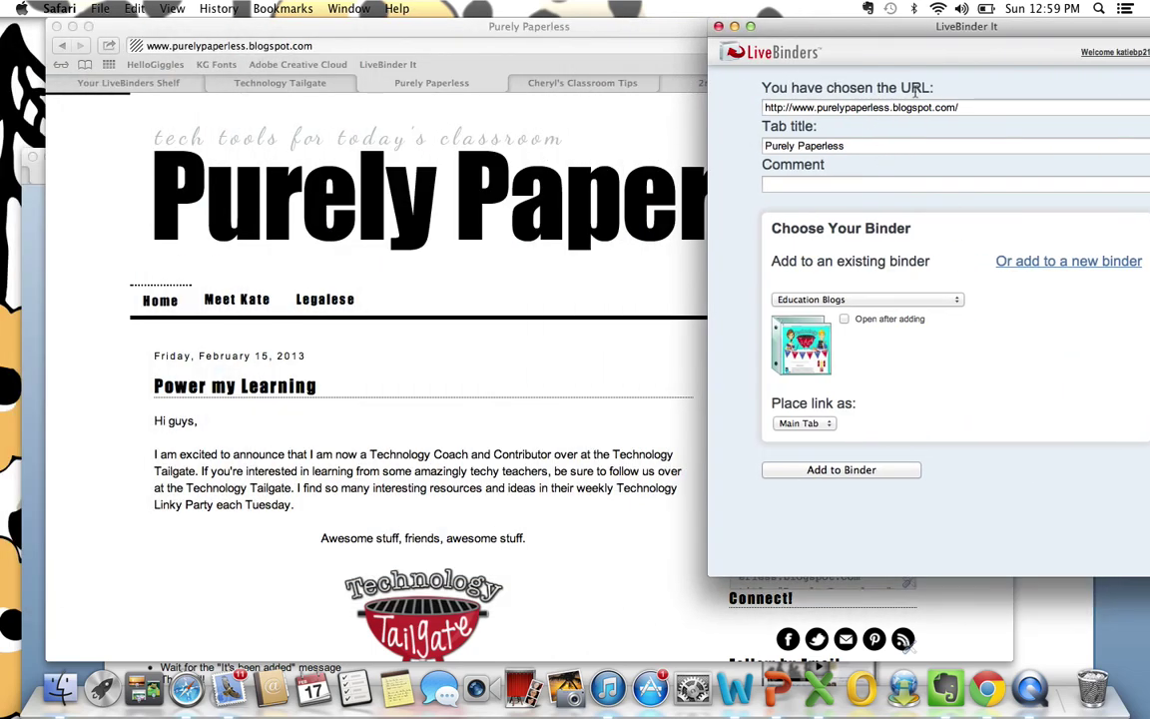
left_click_drag(845, 35, 647, 35)
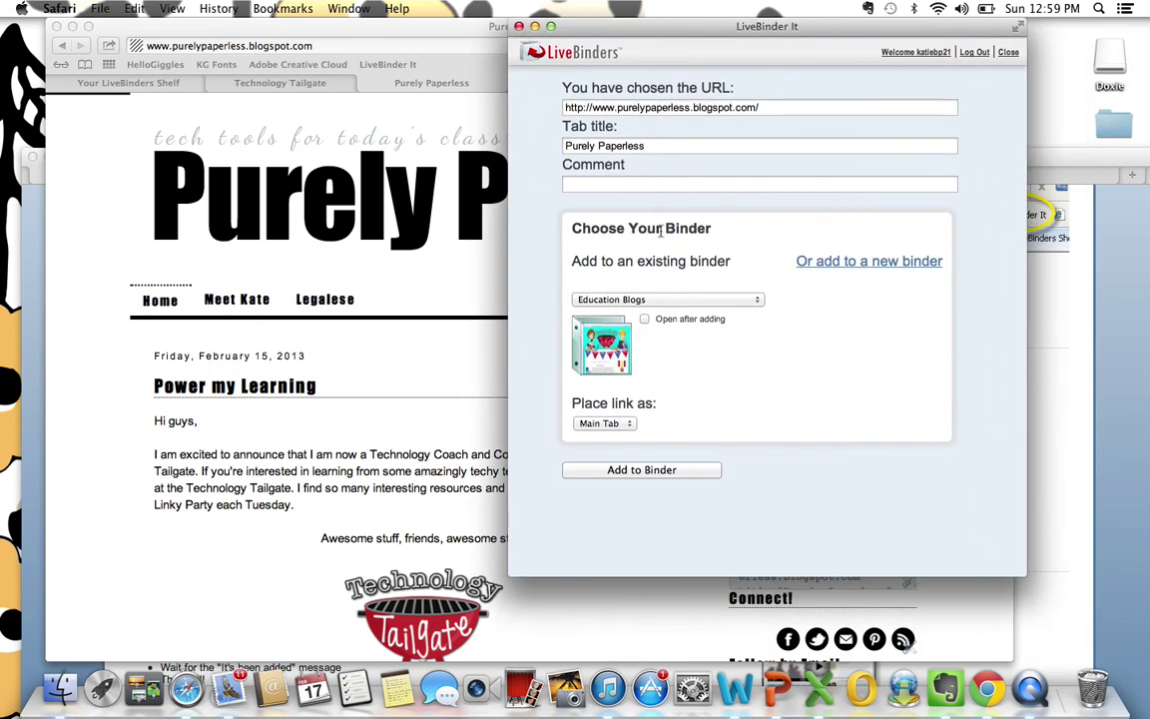
left_click(649, 471)
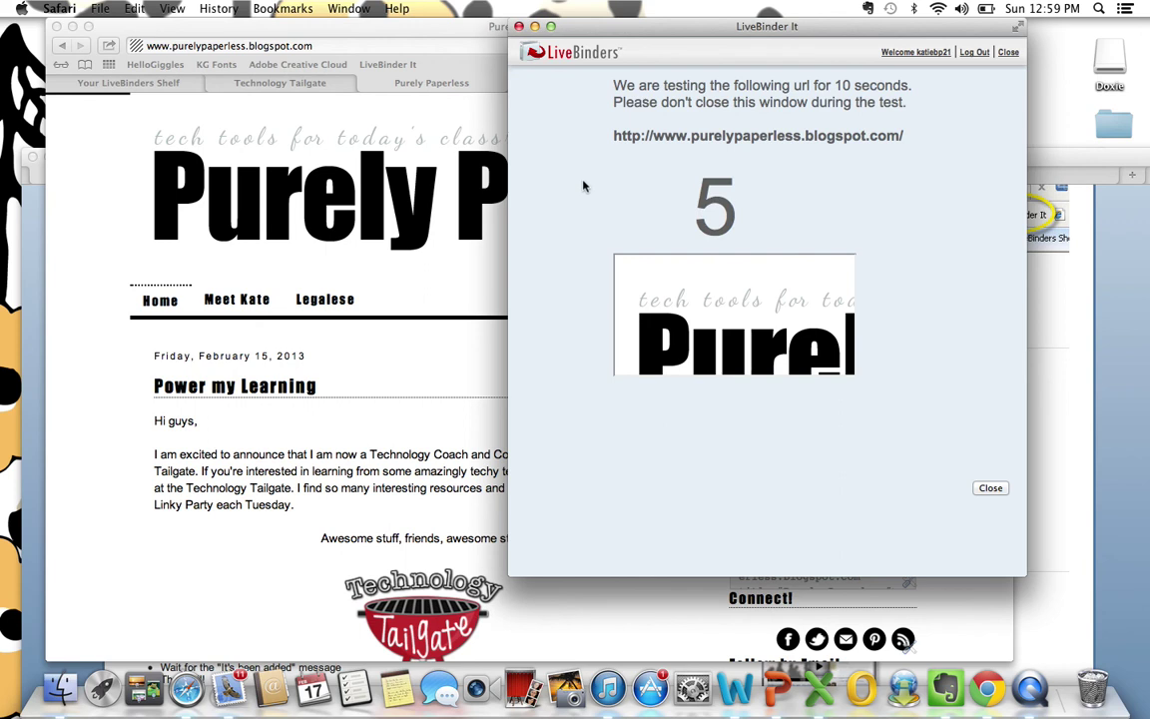
left_click(990, 488)
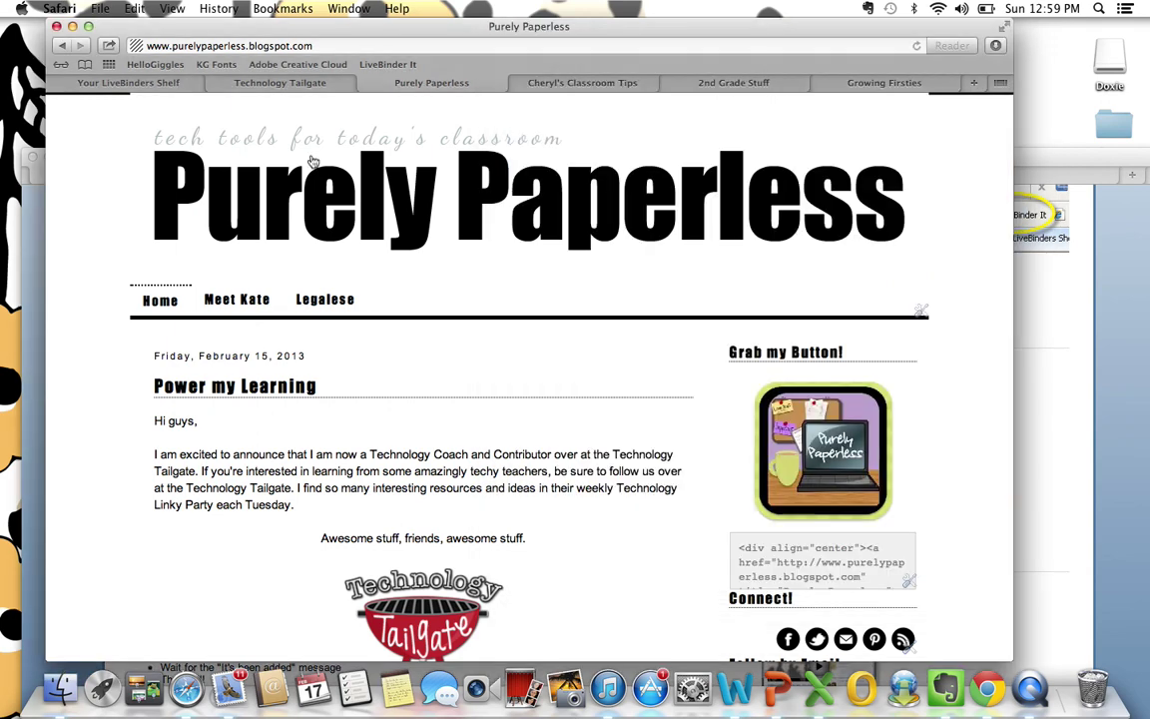
- Close the Purely Paperless tab and move the LiveBinder It Bookmarklet page into a separate Safari window
key("super+w")
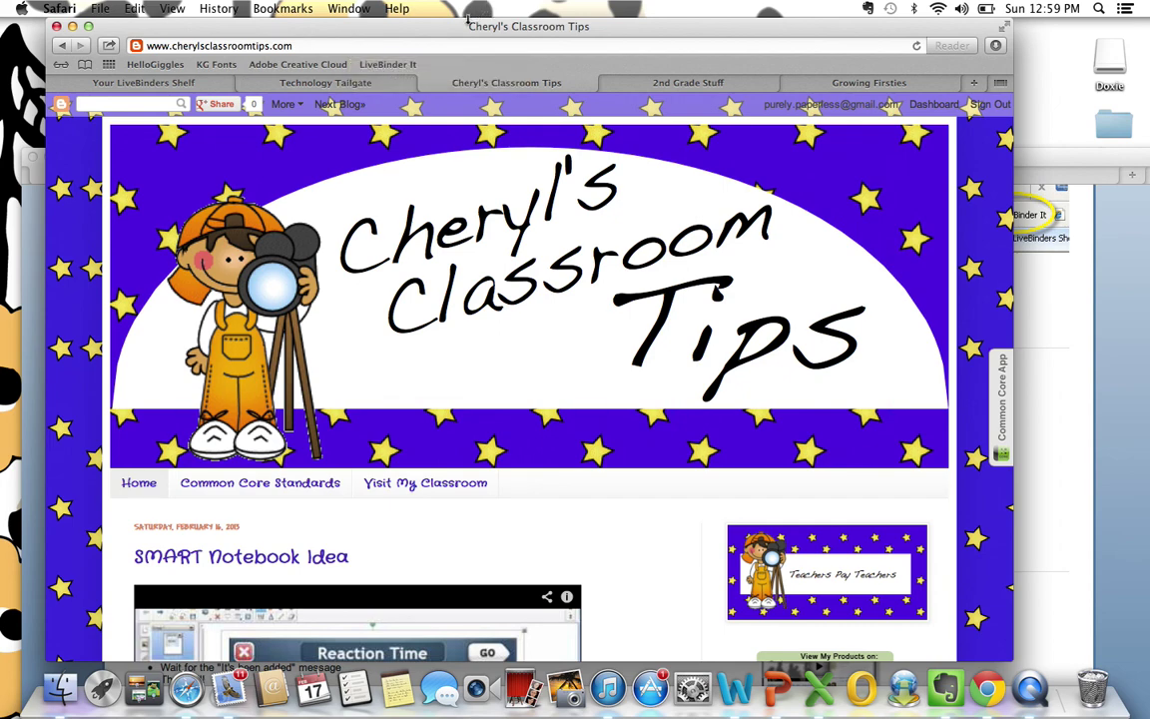
left_click_drag(436, 37, 389, 199)
left_click_drag(392, 140, 418, 147)
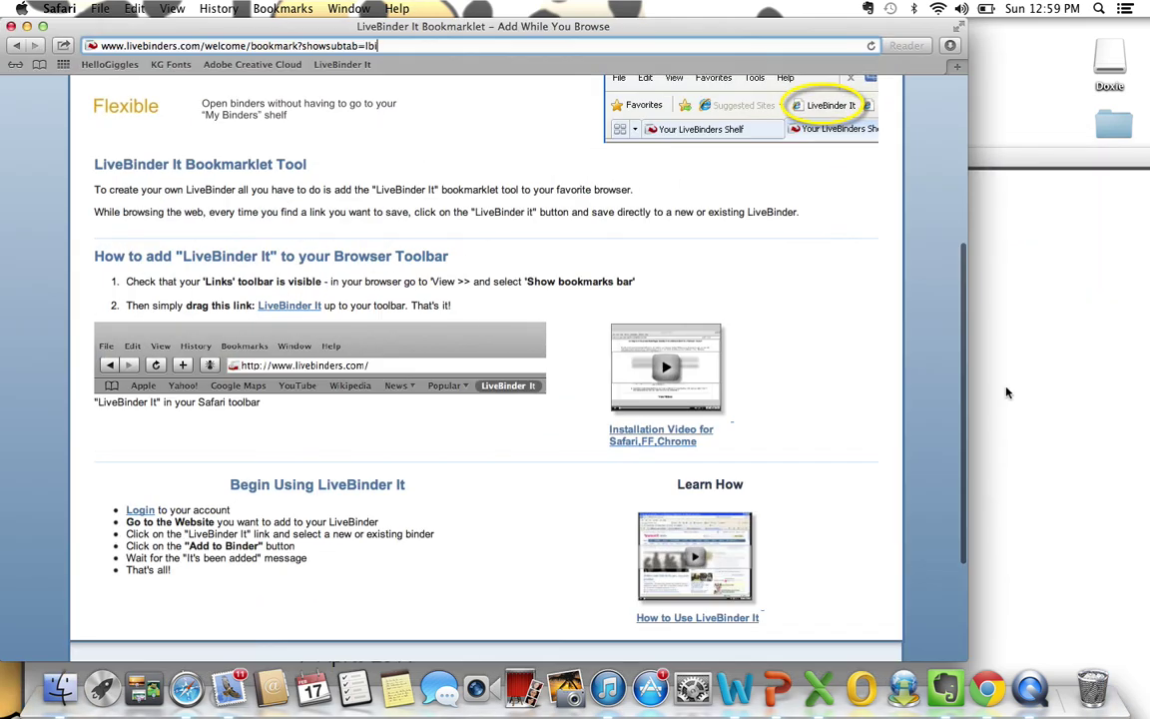
left_click(998, 511)
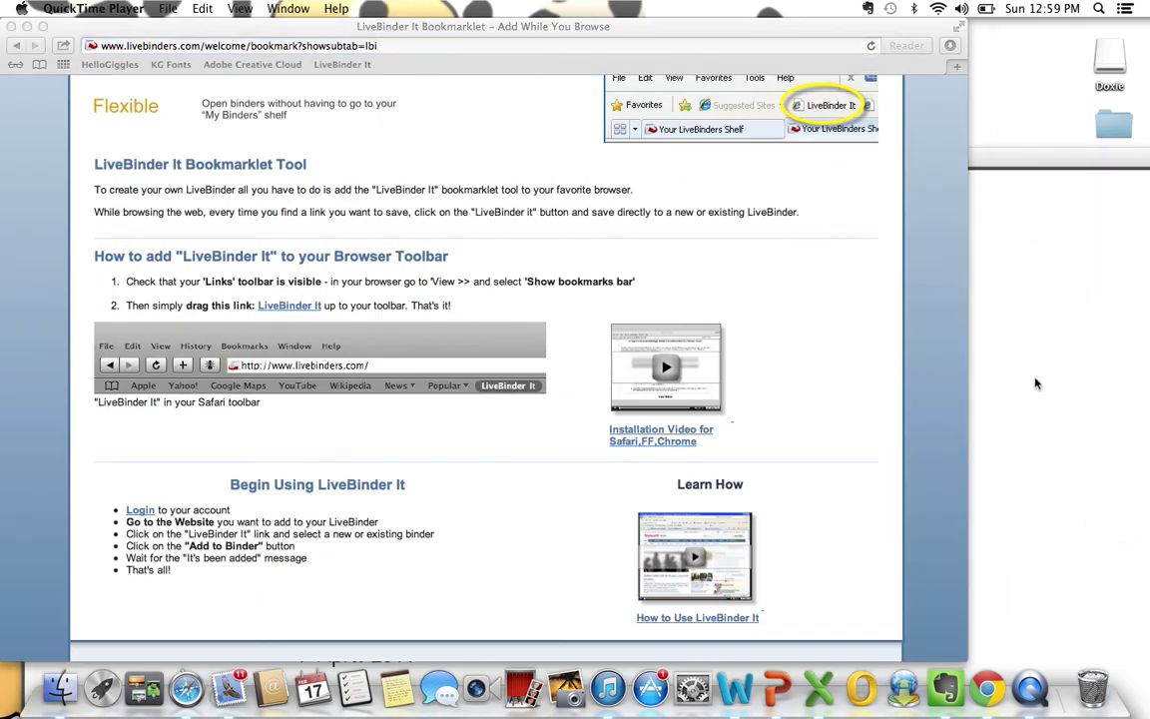